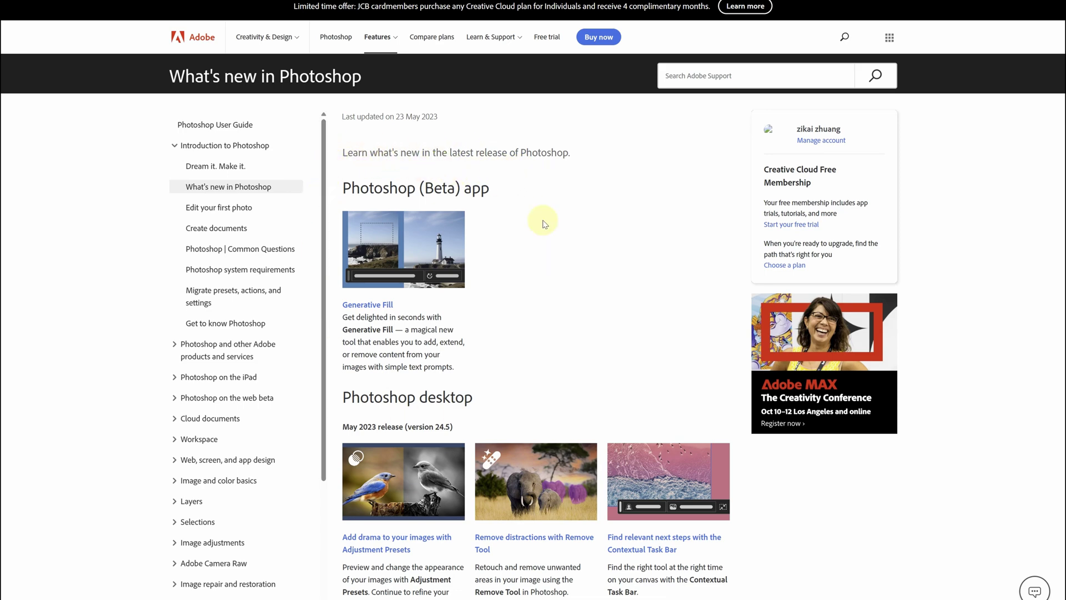
Scroll the What's new in Photoshop page to review the Generative Fill and desktop feature notes
scroll(482, 217, "down", 2)
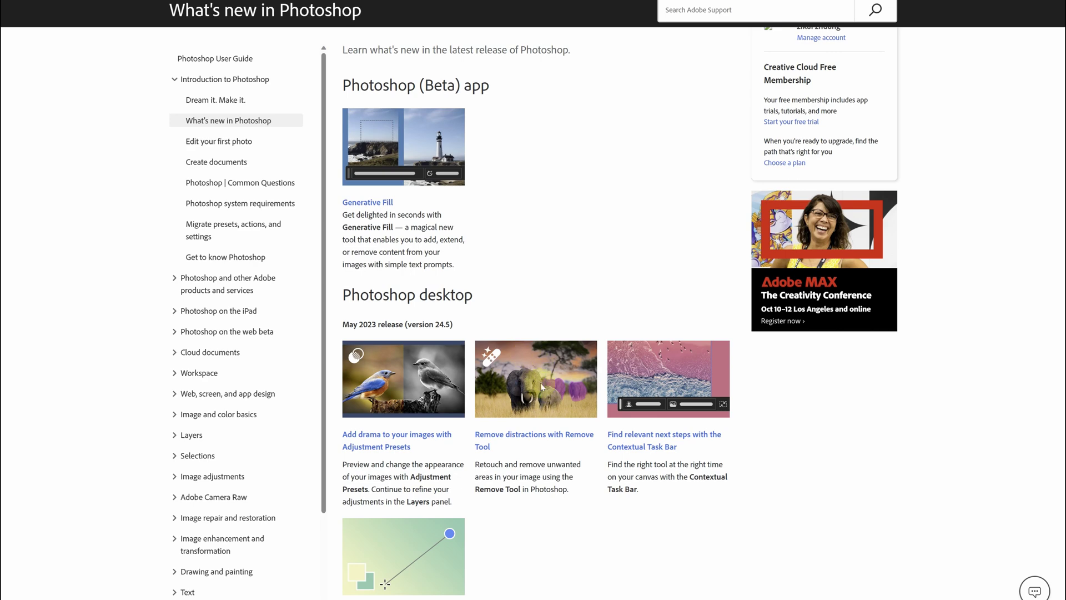
scroll(518, 376, "up", 2)
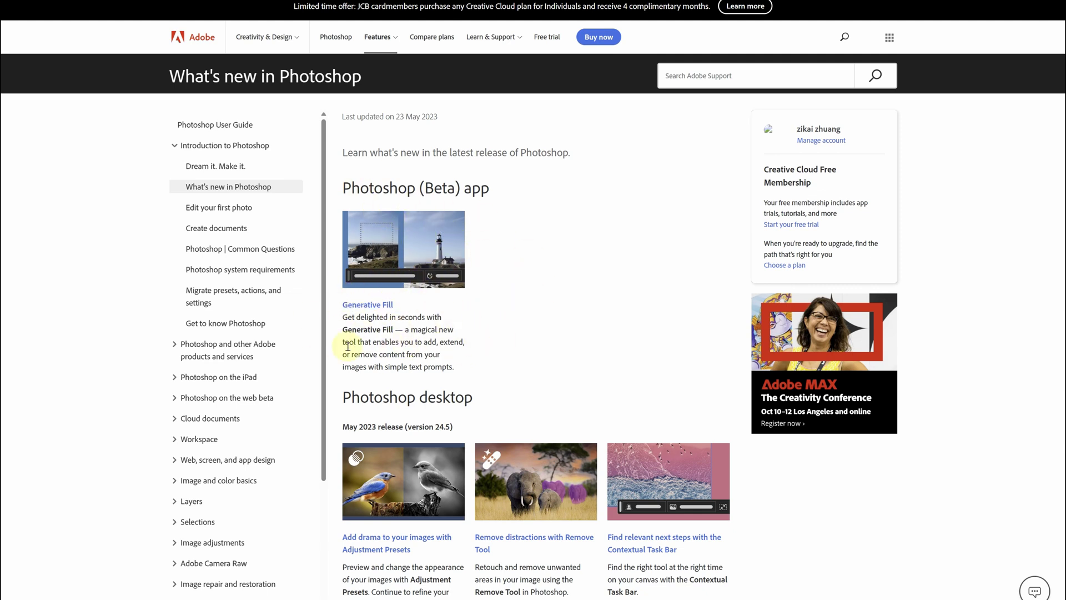
scroll(527, 314, "down", 7)
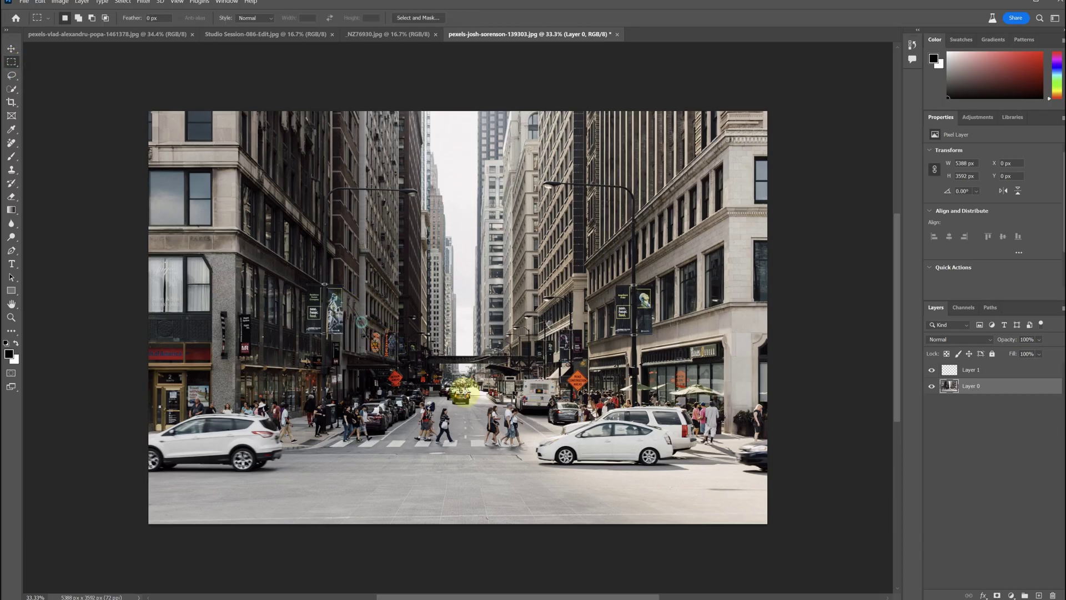
Marquee a rectangle around the street's centre, invert it from the task bar, then deselect
left_click_drag(348, 309, 578, 459)
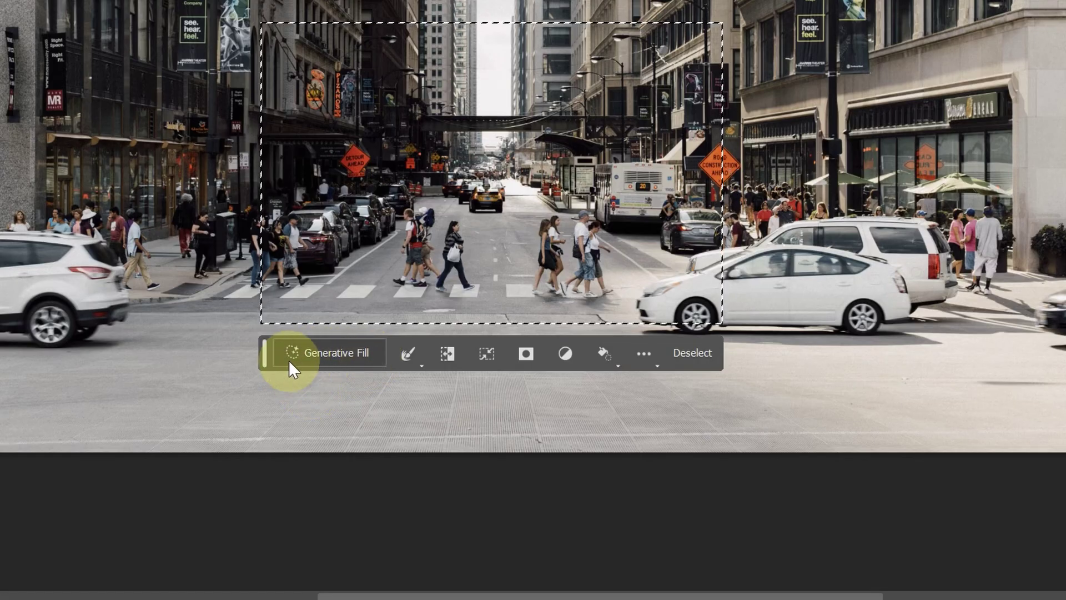
left_click(412, 354)
left_click(455, 354)
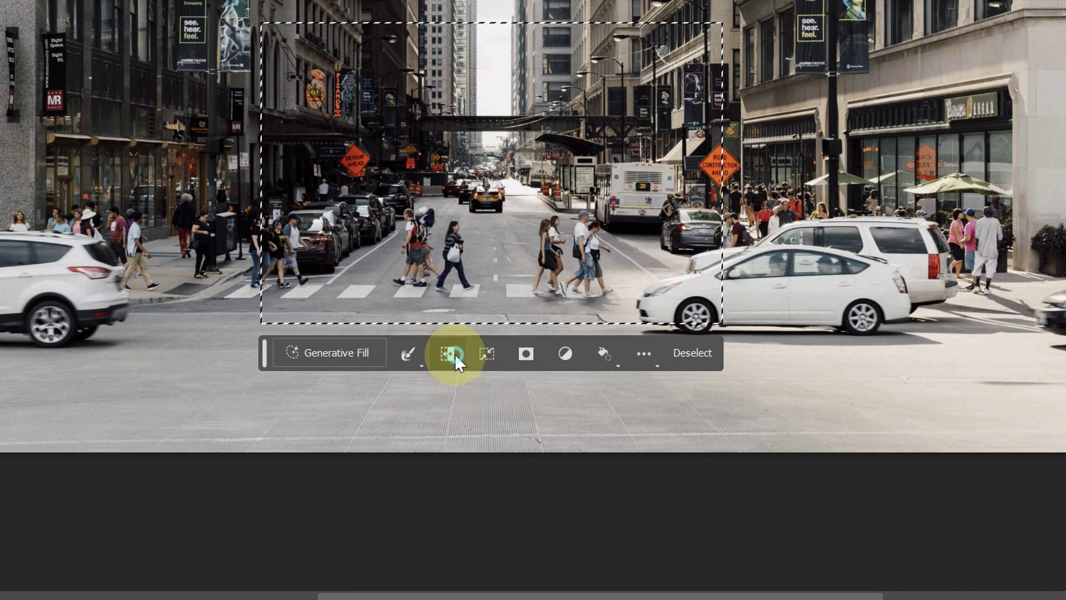
left_click(440, 352)
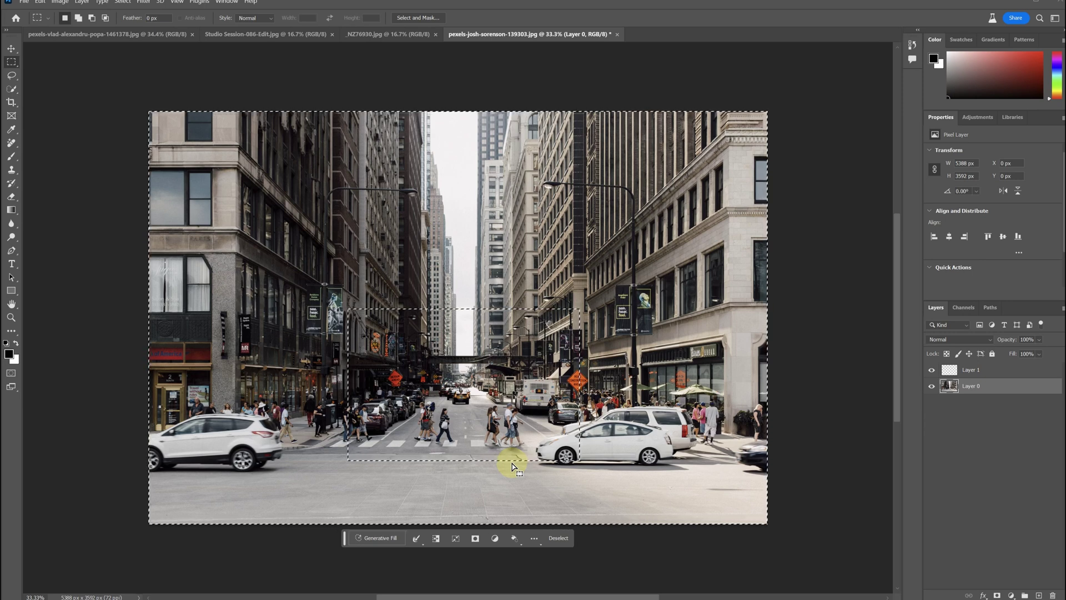
key("ctrl+d")
Move the contextual task bar onto the photo and back, then bring up the Studio Session bottle photo
key("v")
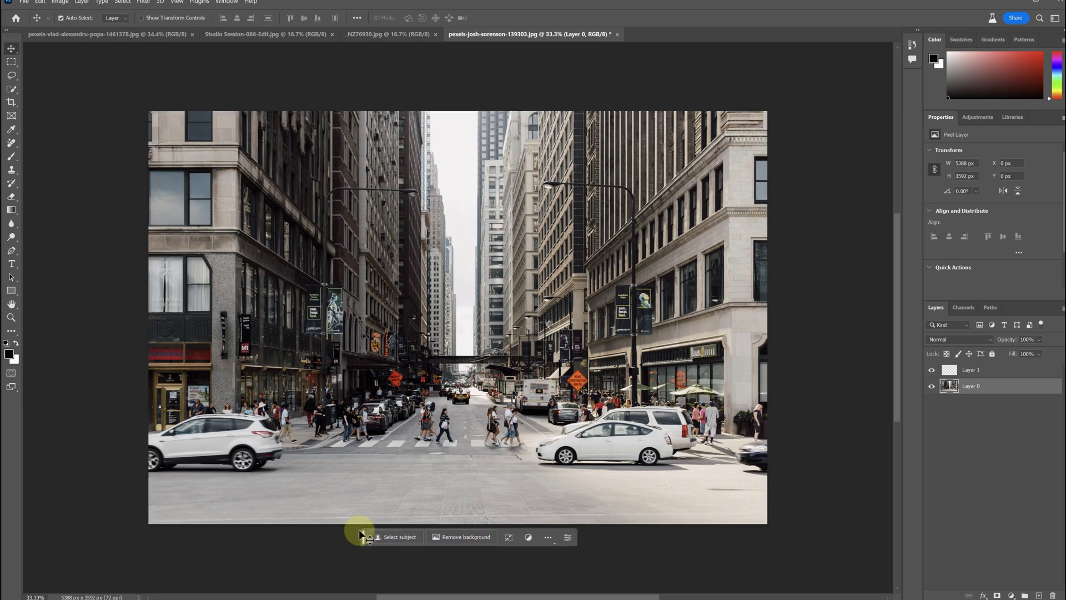
mouse_move(364, 536)
left_mouse_down()
mouse_move(338, 420)
mouse_move(367, 418)
left_mouse_up()
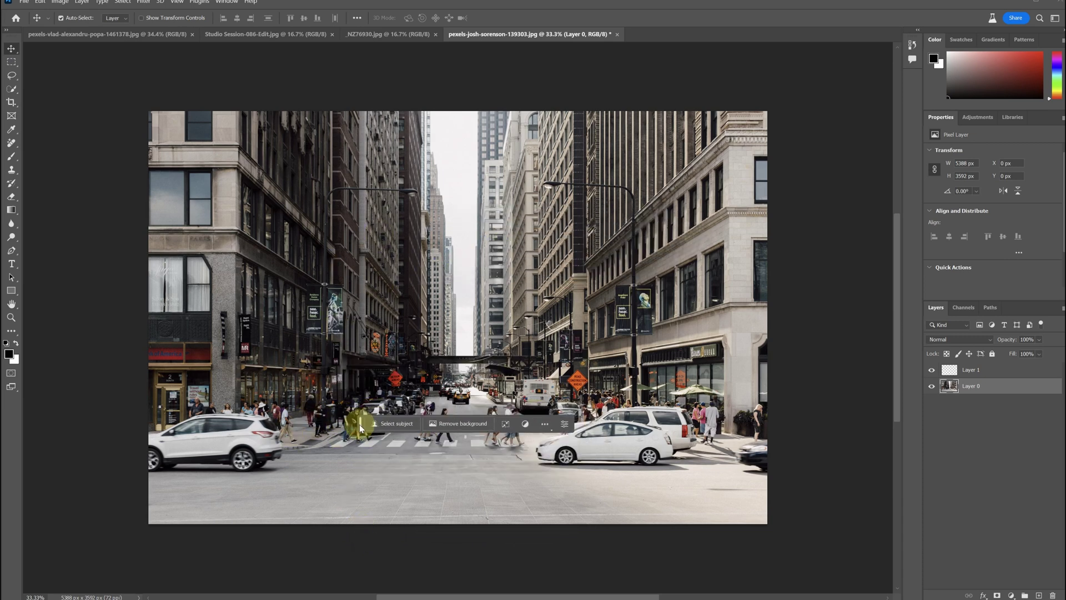
left_click_drag(367, 417, 327, 553)
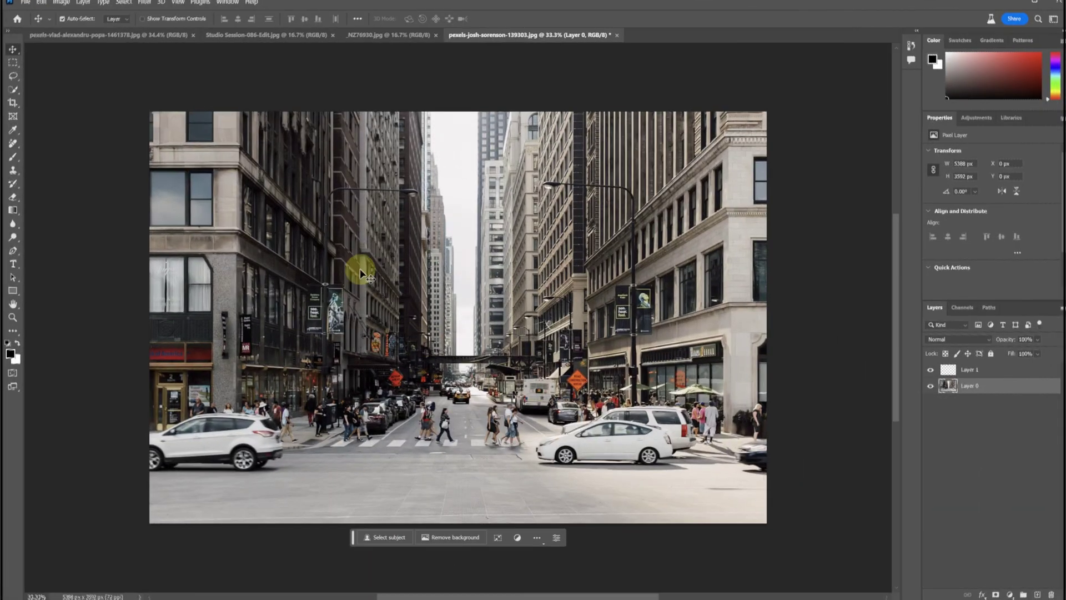
left_click(274, 35)
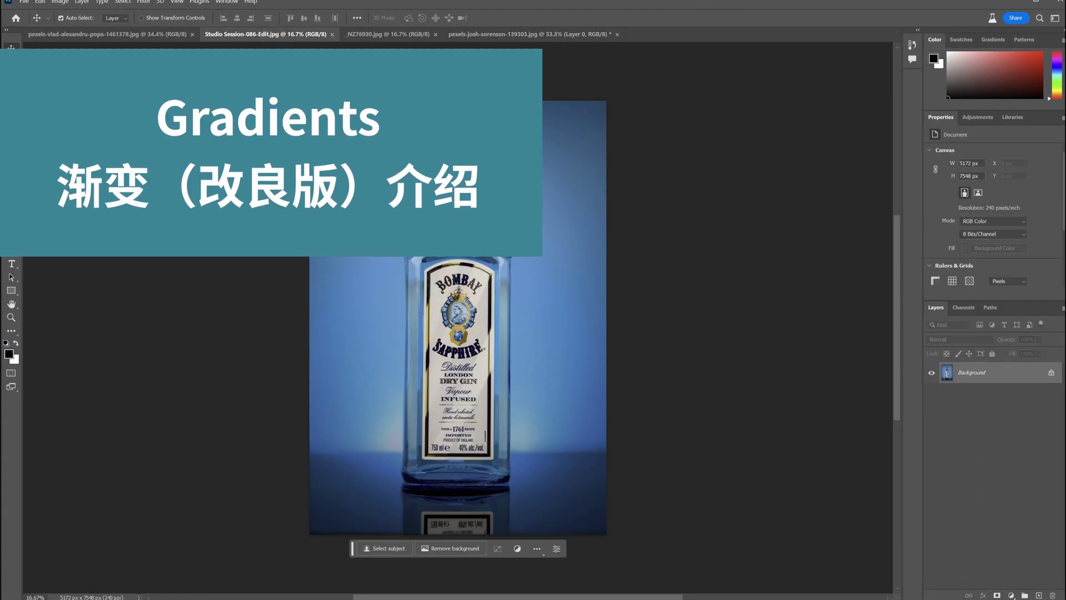
Select the bottle, invert to its background, and fill it with a diagonal light blue gradient
left_click(387, 546)
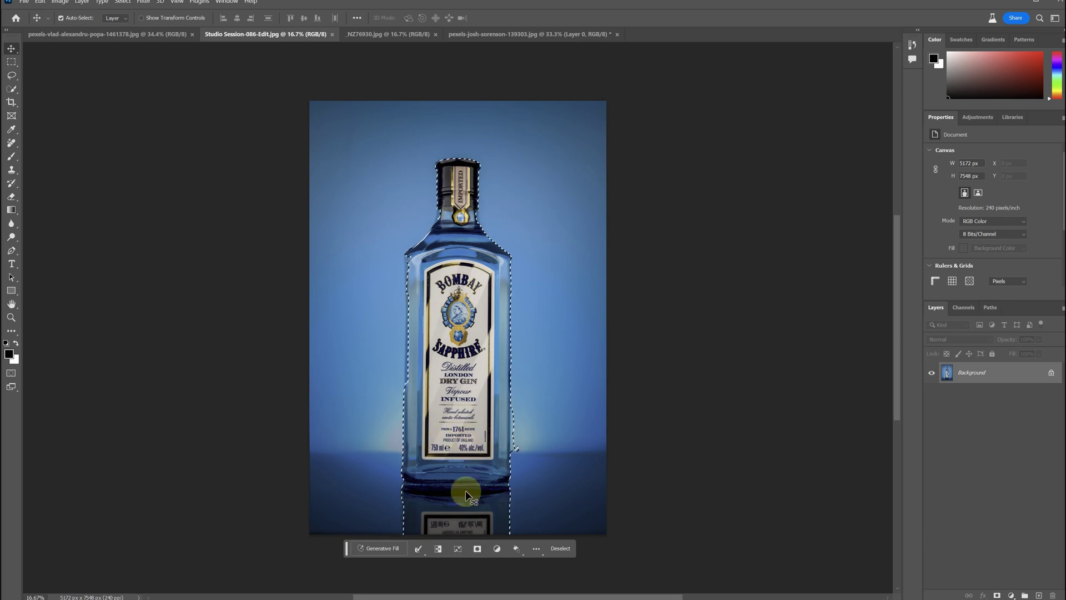
left_click(437, 548)
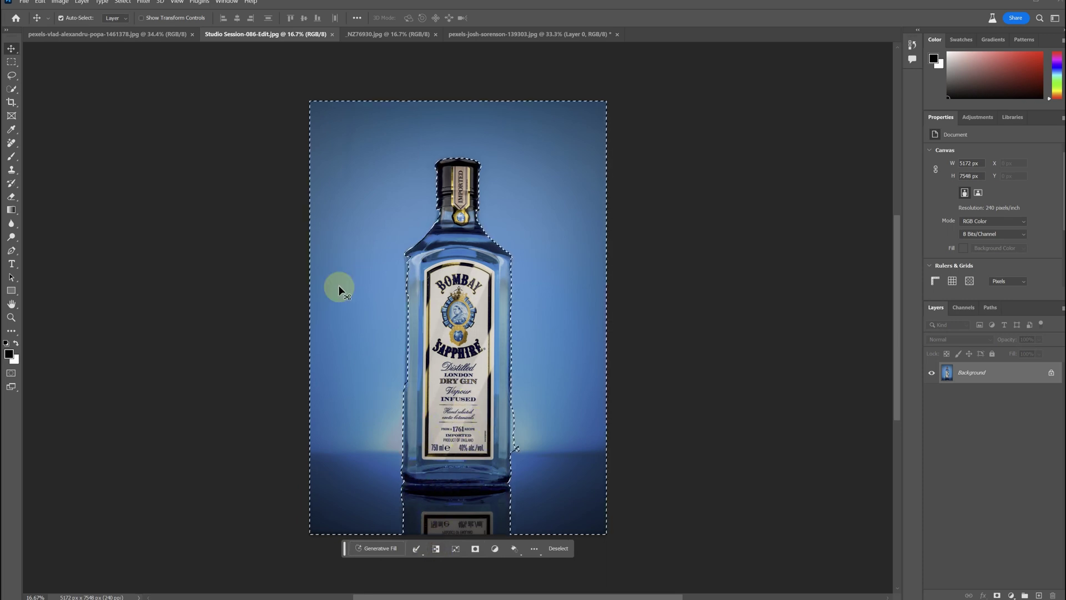
left_click(11, 210)
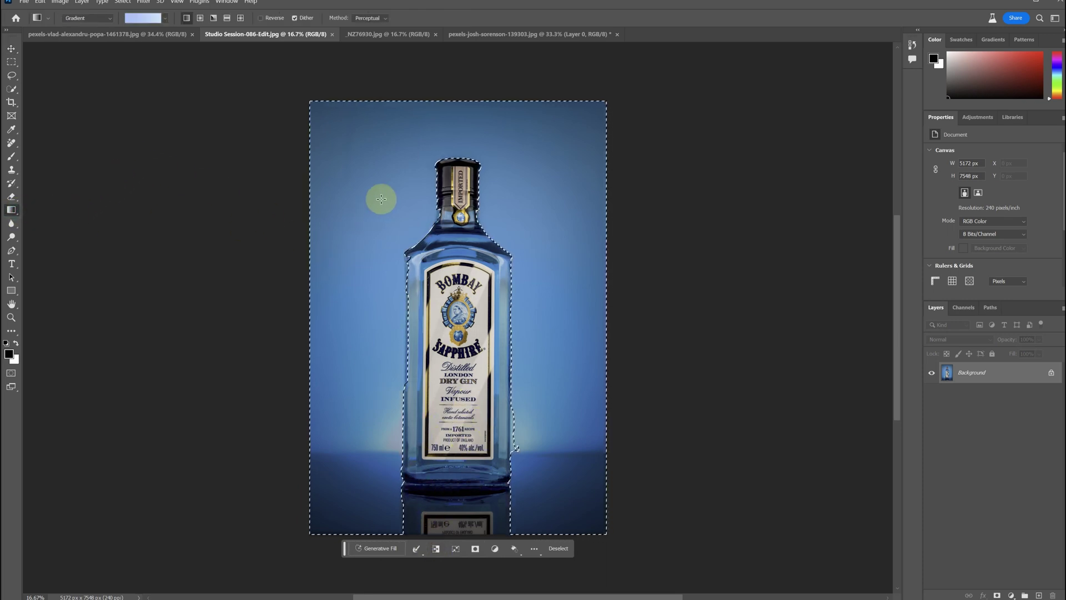
left_click_drag(361, 178, 555, 400)
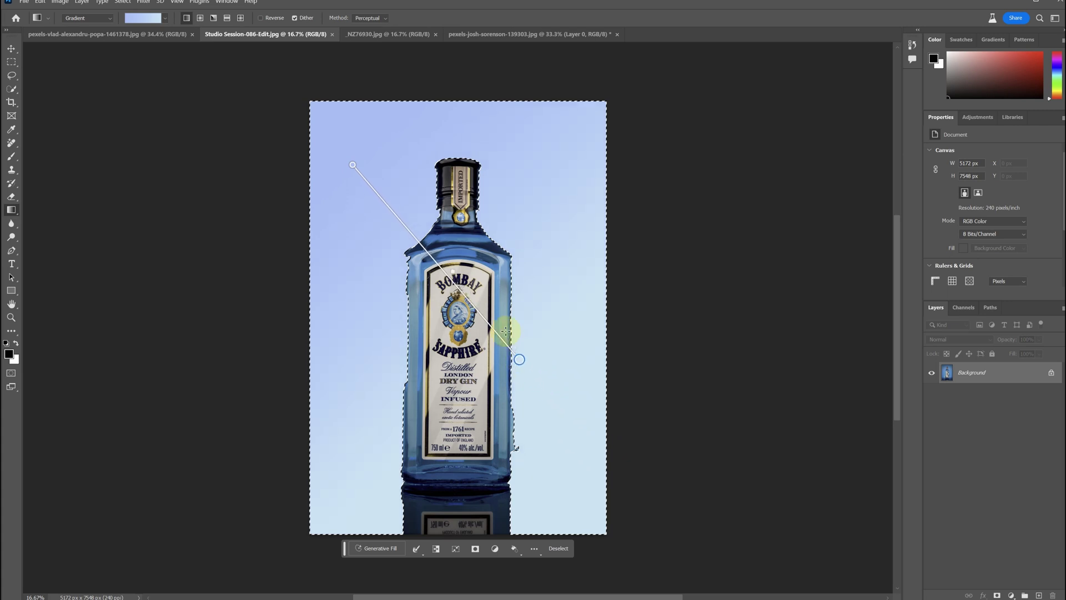
mouse_move(352, 165)
left_mouse_down()
mouse_move(512, 371)
mouse_move(663, 432)
mouse_move(553, 415)
left_mouse_up()
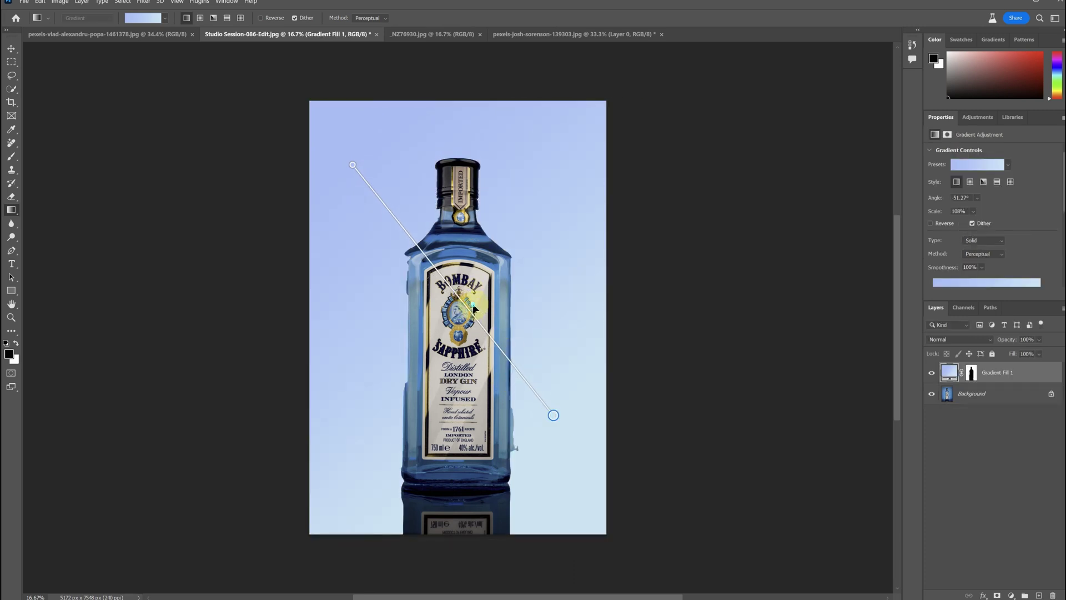
Change the gradient to Reflected style and tilt and shorten it with the end handle
left_click(200, 19)
left_click(223, 19)
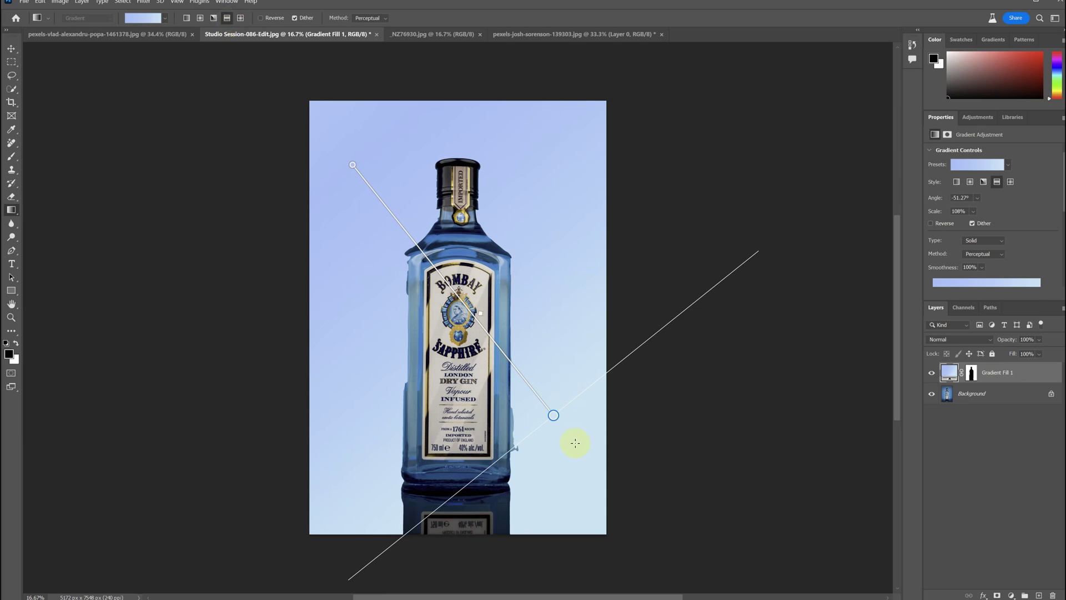
left_click_drag(553, 415, 571, 276)
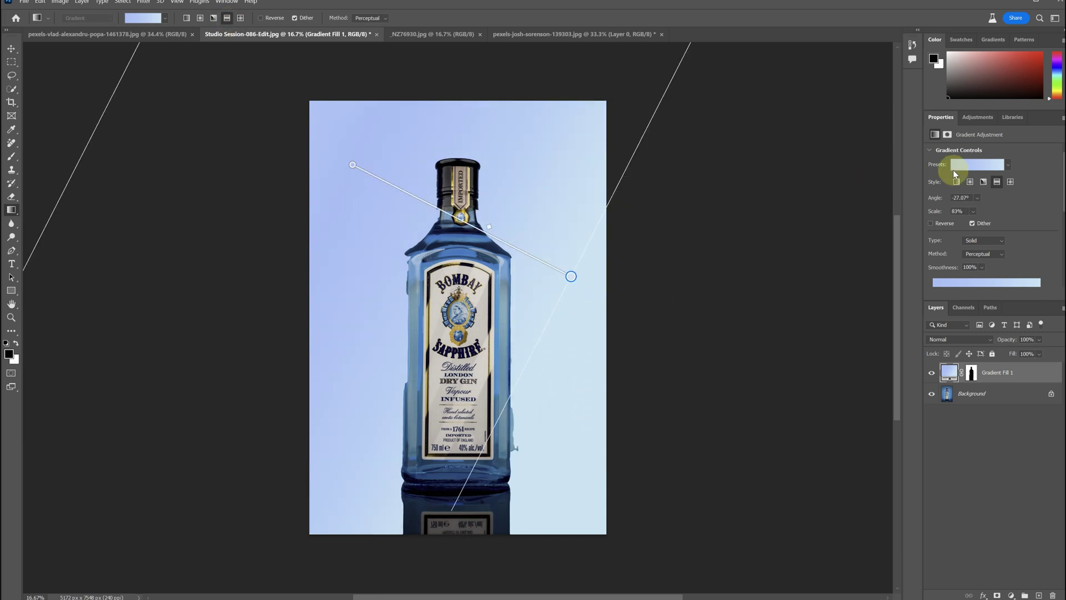
Apply the cyan-to-magenta Purples gradient preset and reshape the reflected gradient
left_click(974, 166)
left_click(975, 217)
left_click(935, 200)
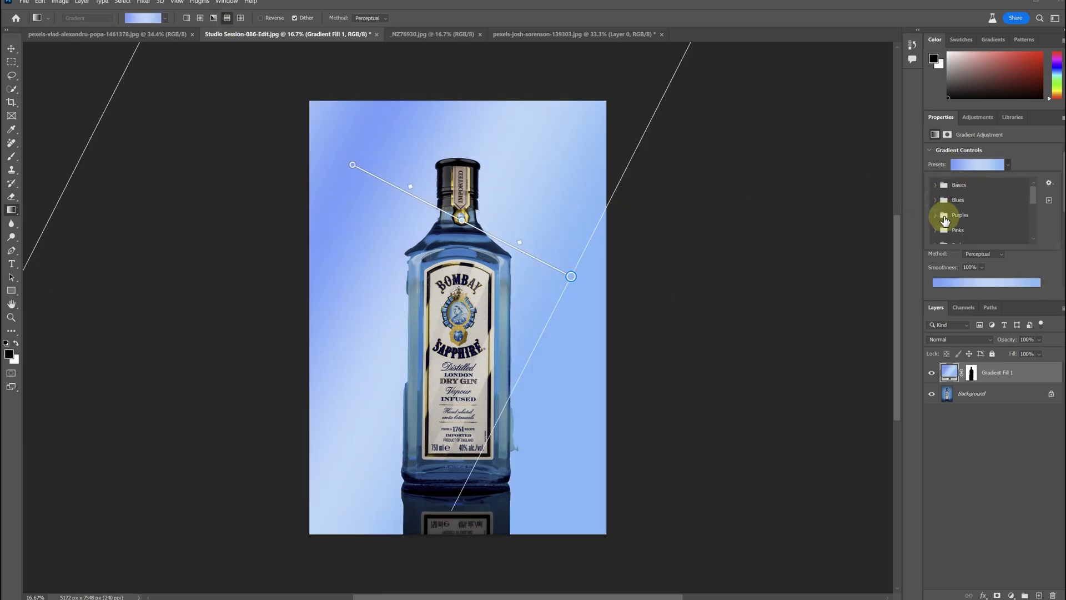
left_click(937, 215)
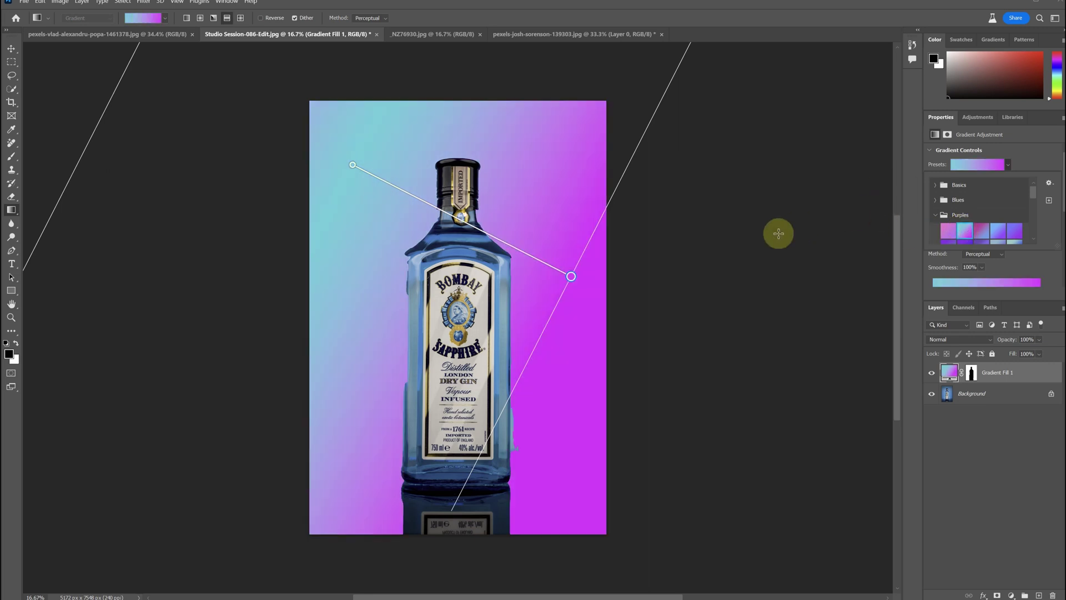
left_click(777, 234)
left_click(446, 210)
left_click_drag(572, 276, 470, 271)
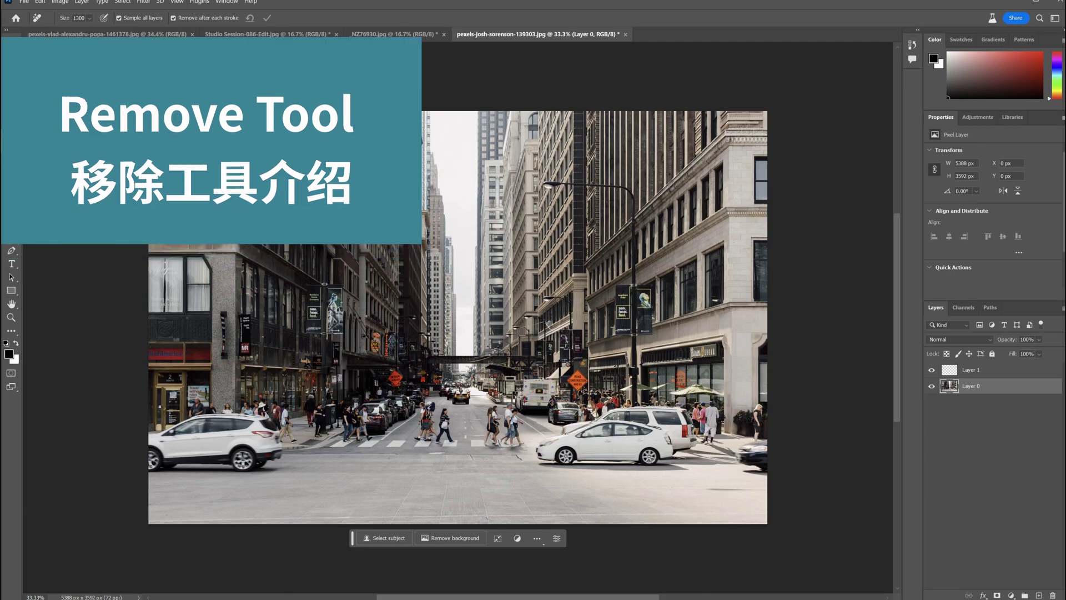
Choose the Remove Tool from the Spot Healing Brush tool group
right_click(11, 142)
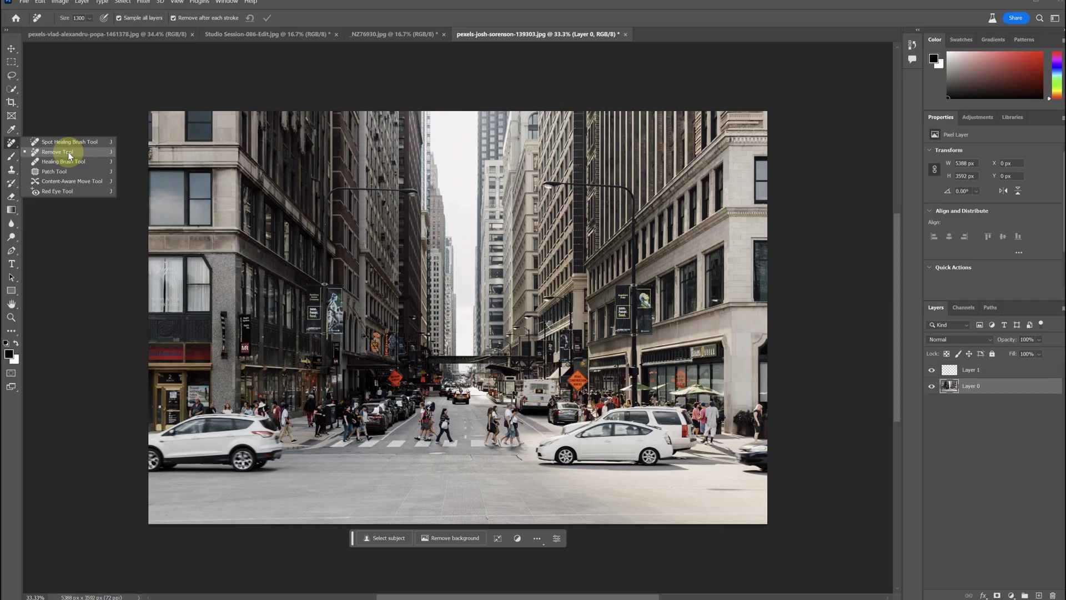
left_click(157, 242)
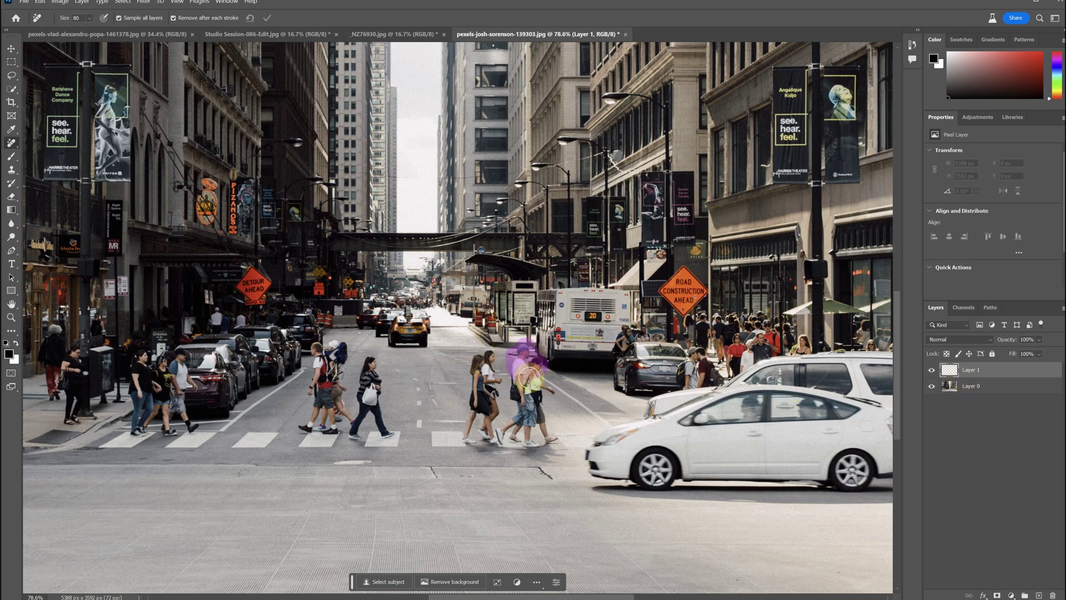
Paint out the walking man, road marks and the dark curb stripe beside the bus
mouse_move(511, 383)
left_mouse_down()
mouse_move(545, 393)
mouse_move(472, 438)
left_mouse_up()
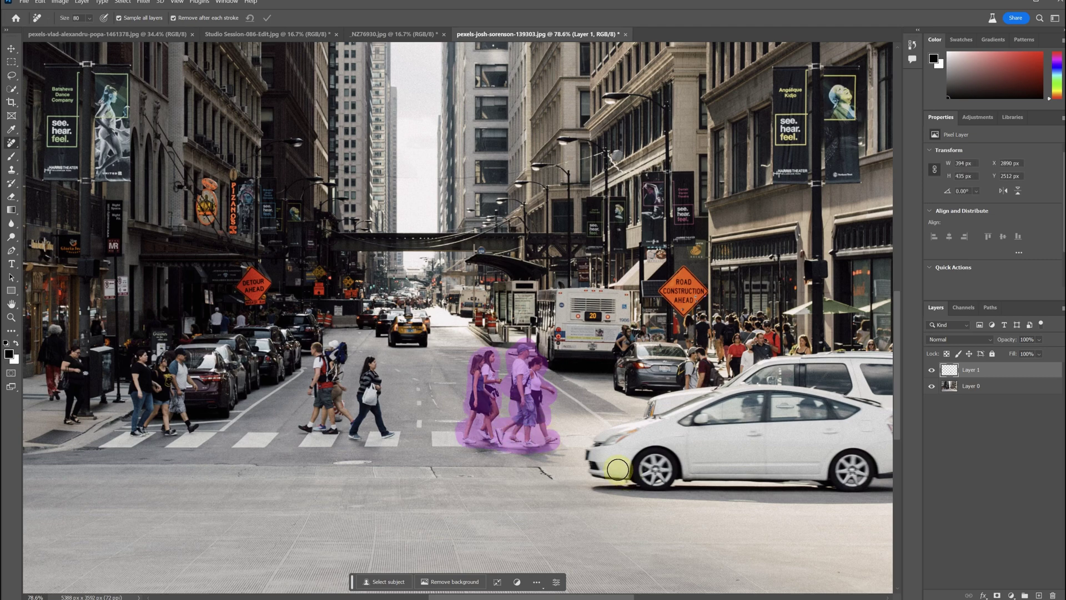
scroll(510, 436, "up", 2)
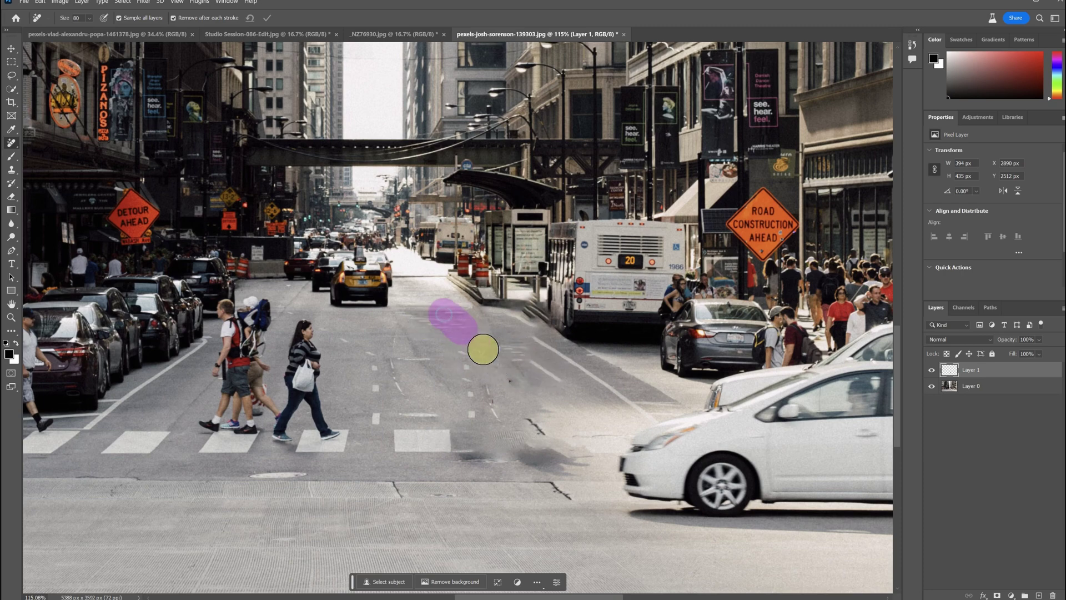
left_click_drag(500, 345, 466, 355)
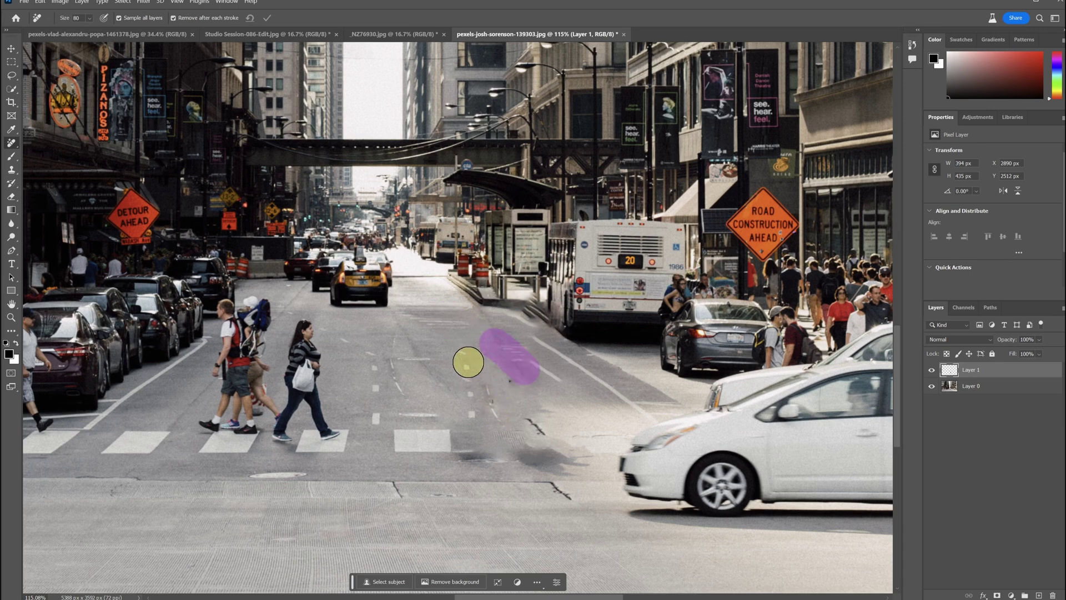
left_click_drag(471, 404, 467, 355)
mouse_move(464, 393)
left_mouse_down()
mouse_move(472, 447)
mouse_move(543, 452)
left_mouse_up()
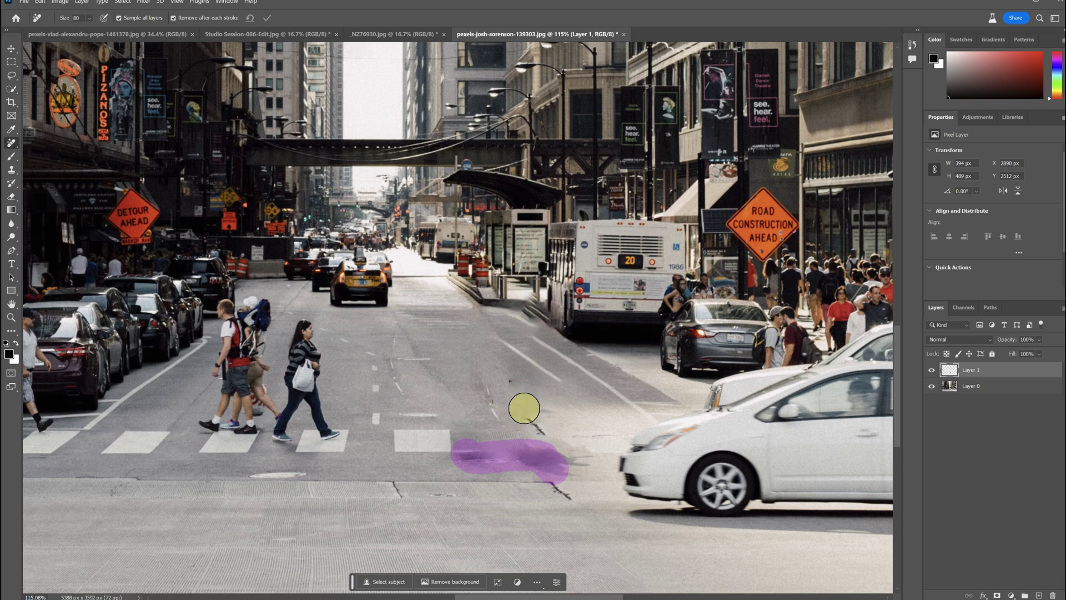
left_click_drag(524, 405, 554, 469)
left_click_drag(476, 369, 512, 429)
left_click_drag(579, 310, 524, 311)
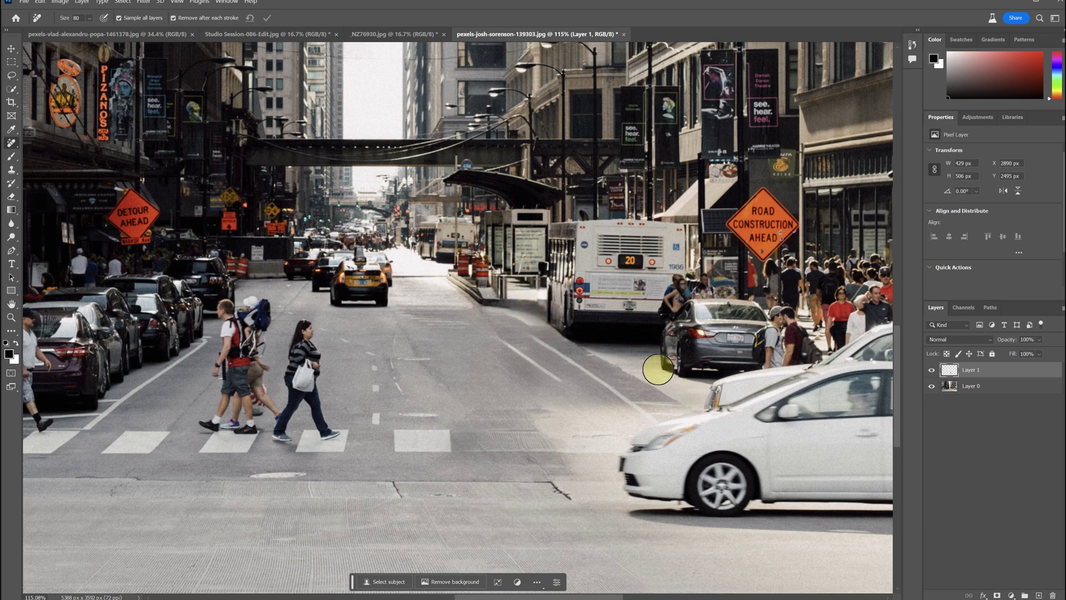
Compare Layer 1 on and off, remove the crossing pedestrians, and add a new Layer 2
left_click(929, 372)
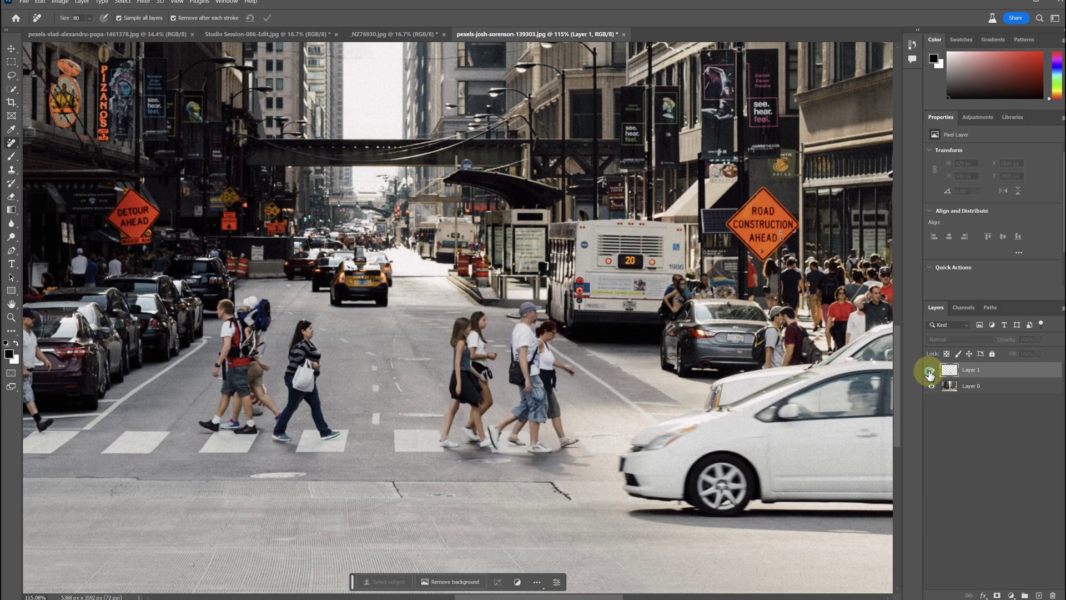
left_click(929, 371)
left_click(930, 372)
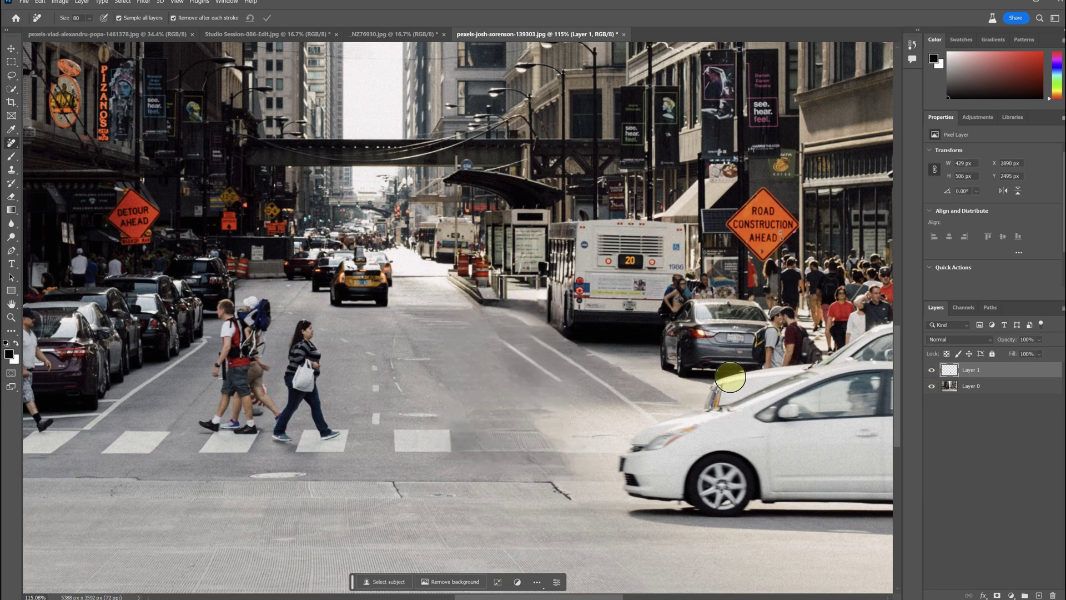
left_click_drag(488, 439, 580, 438)
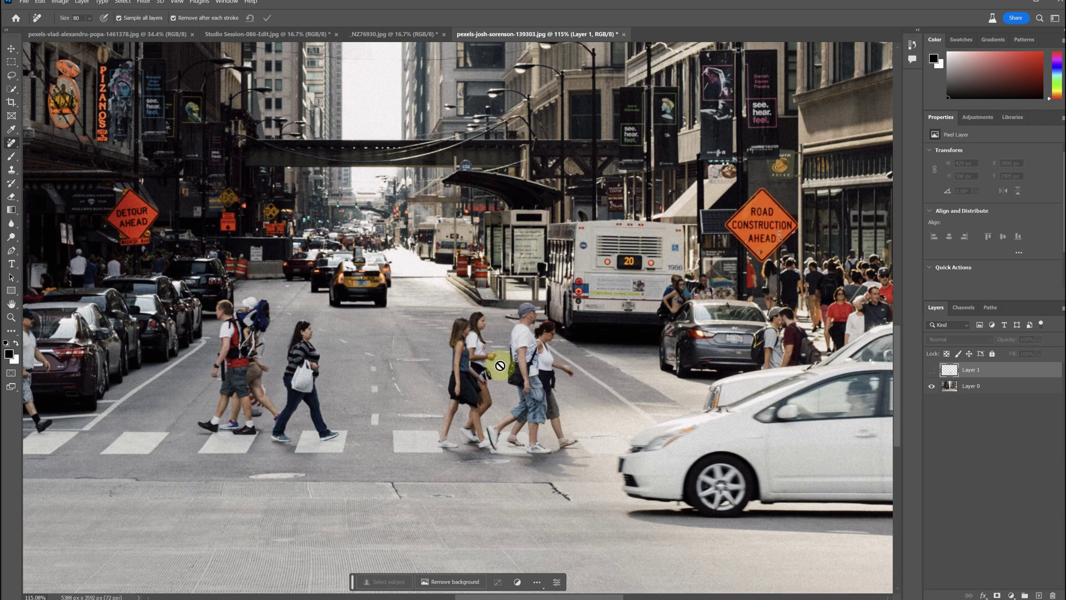
left_click(958, 389)
key("ctrl+shift+alt+n")
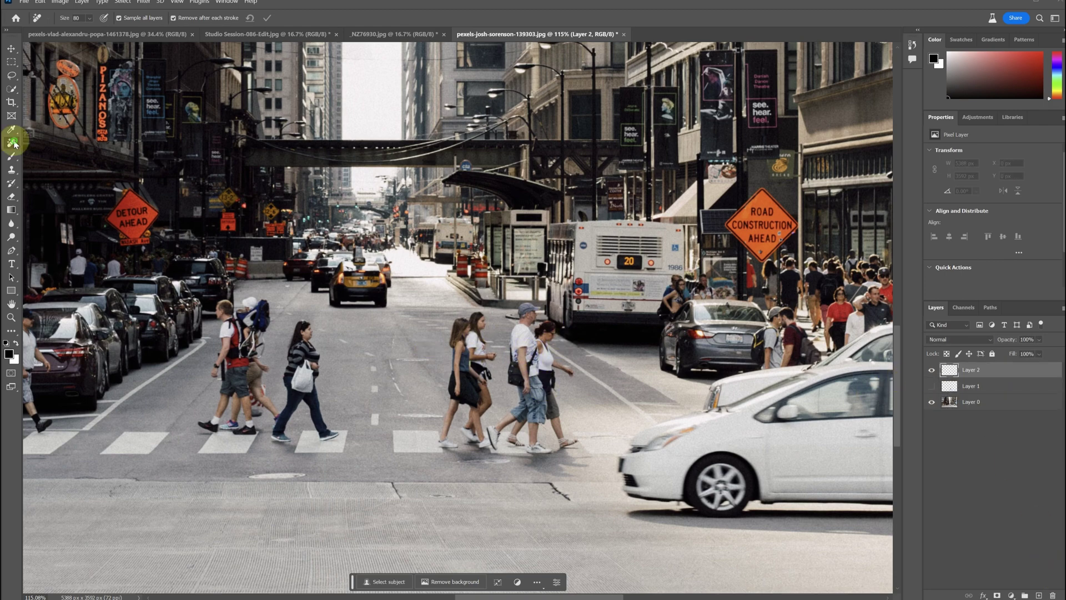
Switch to the Spot Healing Brush with Sample All Layers enabled
left_click_drag(12, 143, 49, 149)
left_click(50, 143)
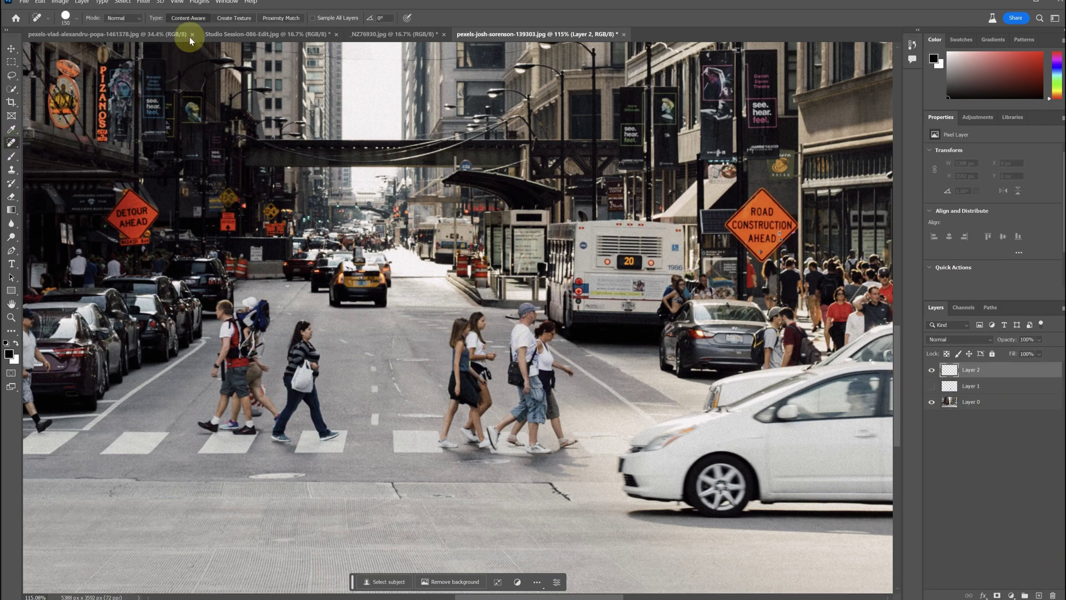
left_click(326, 19)
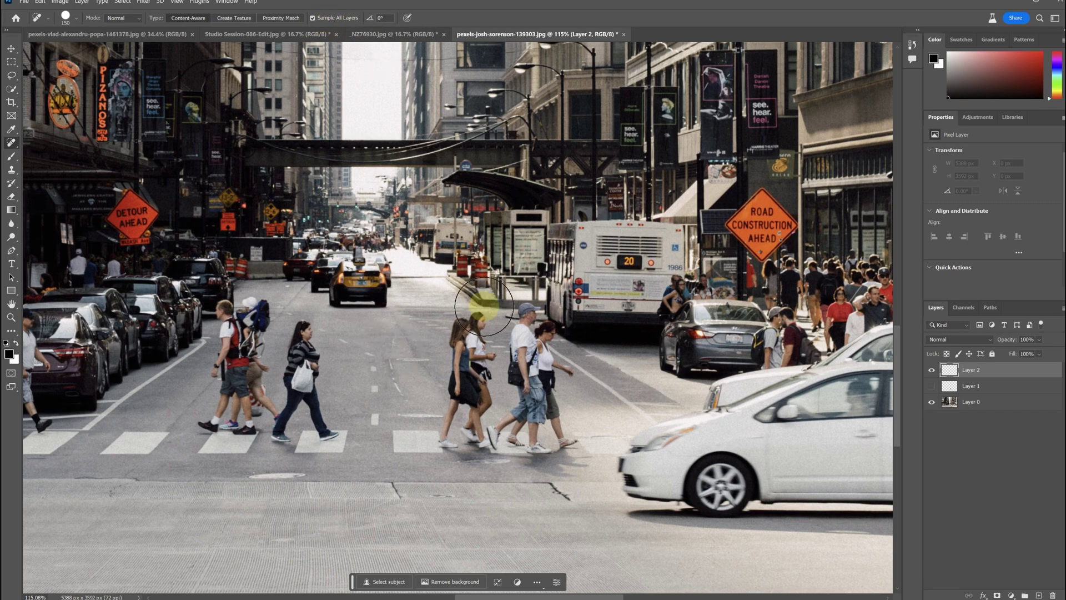
Heal away the walkers on the crosswalk and blend the patch into the road
left_click_drag(503, 364, 445, 435)
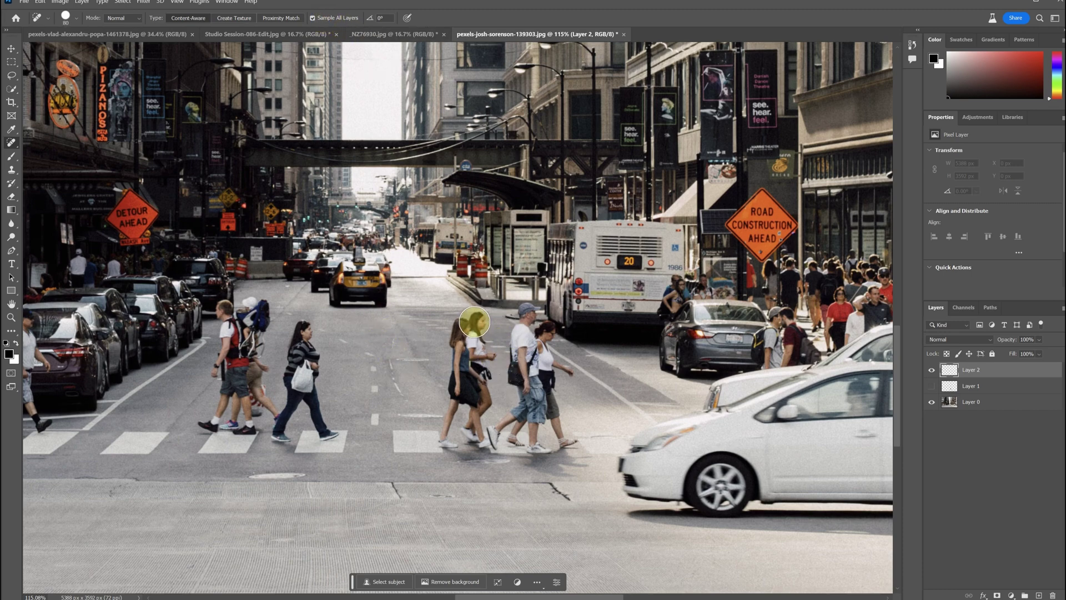
left_click_drag(445, 435, 483, 400)
mouse_move(526, 310)
left_mouse_down()
mouse_move(545, 388)
mouse_move(570, 369)
left_mouse_up()
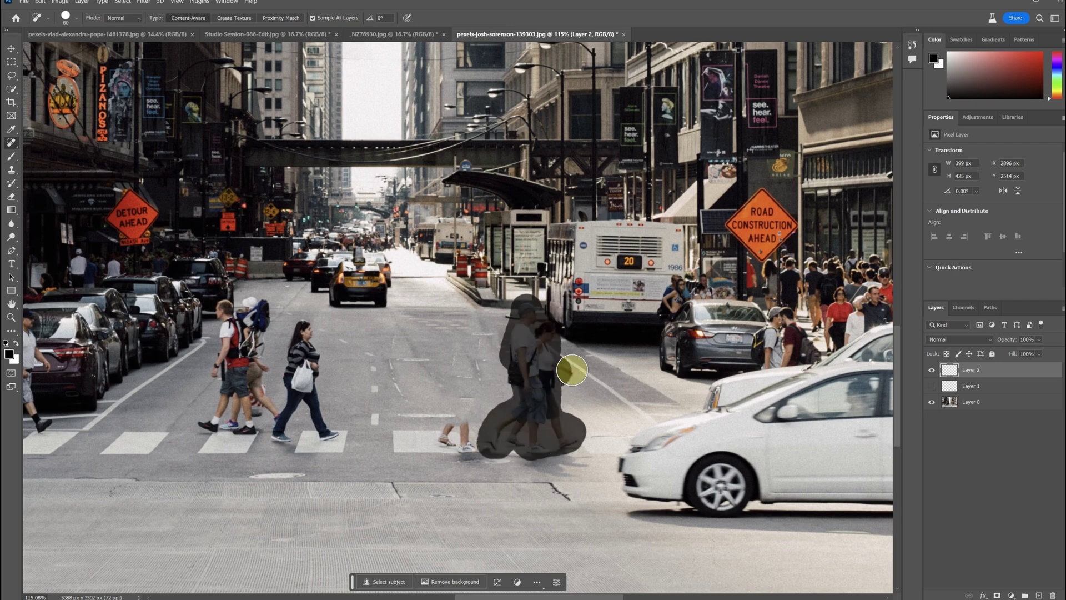
left_click_drag(567, 413, 533, 444)
left_click_drag(472, 419, 452, 436)
left_click_drag(499, 383, 569, 387)
left_click_drag(605, 445, 452, 442)
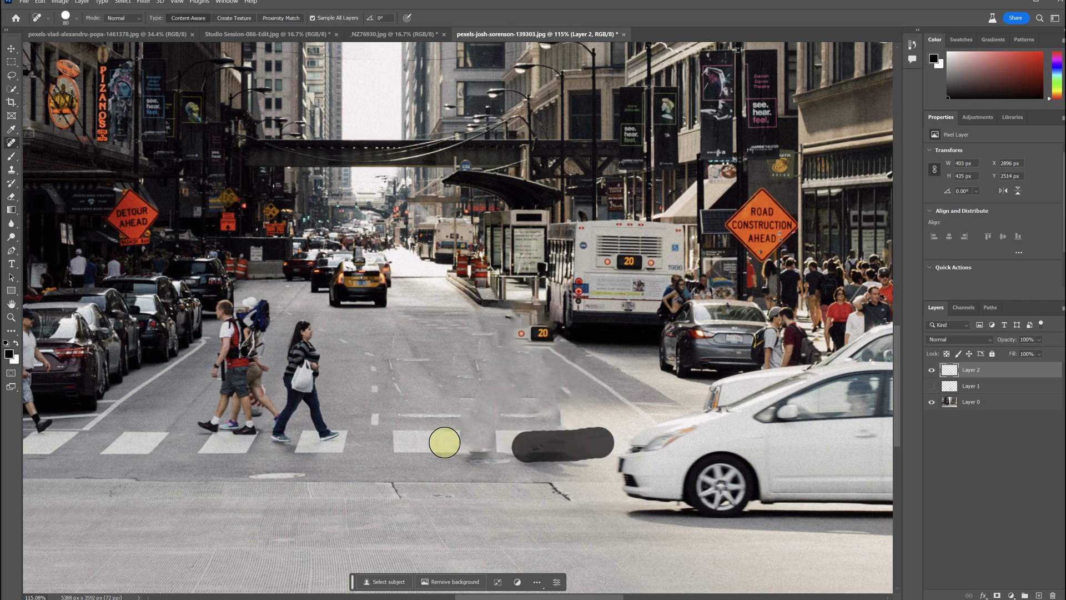
mouse_move(494, 333)
left_mouse_down()
mouse_move(518, 337)
mouse_move(492, 347)
left_mouse_up()
mouse_move(544, 440)
left_mouse_down()
mouse_move(559, 457)
mouse_move(488, 465)
left_mouse_up()
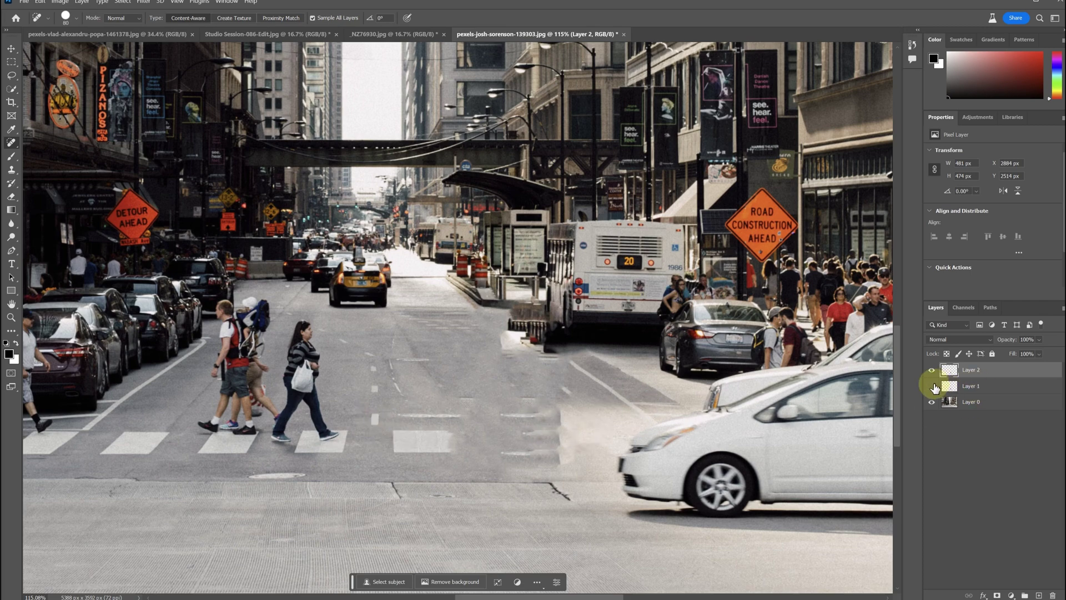
Move Layer 1 above Layer 2 and toggle it to compare the two fixes, leaving it hidden
left_click_drag(959, 387, 958, 364)
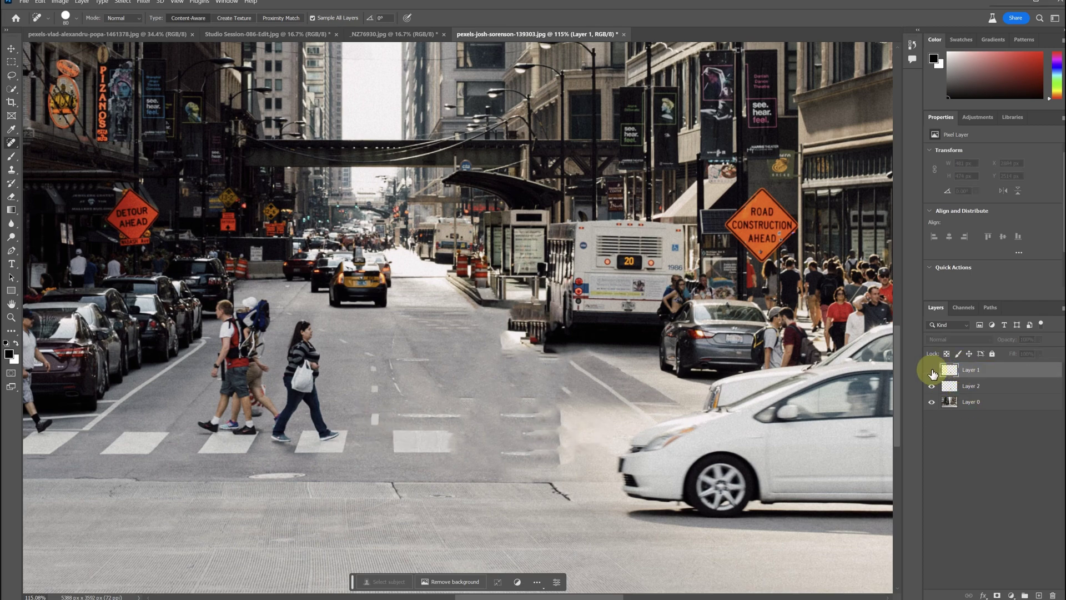
left_click(932, 370)
left_click(932, 369)
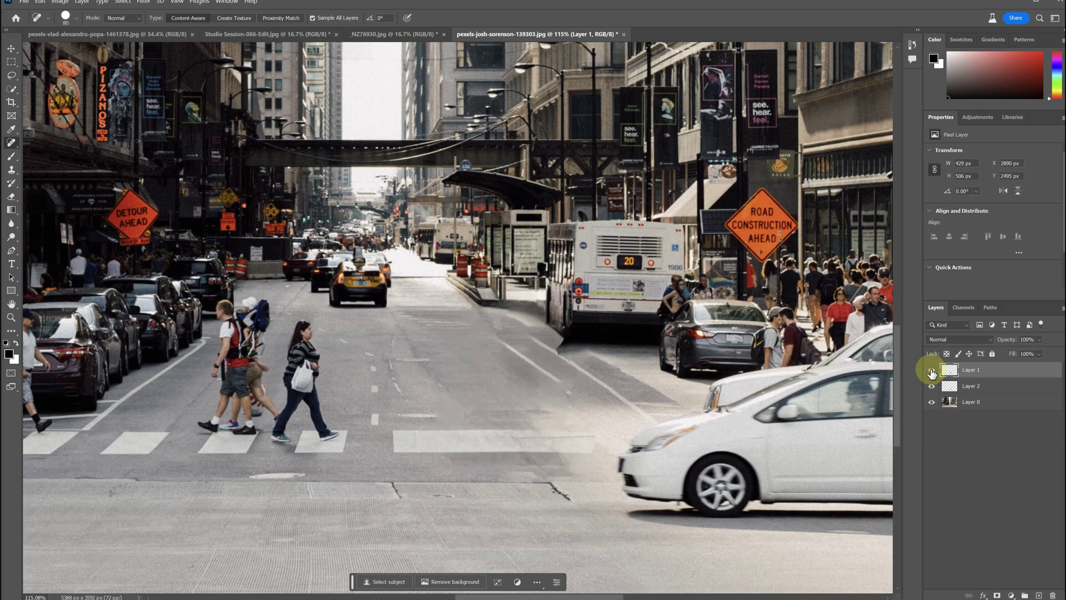
left_click(932, 370)
left_click(931, 369)
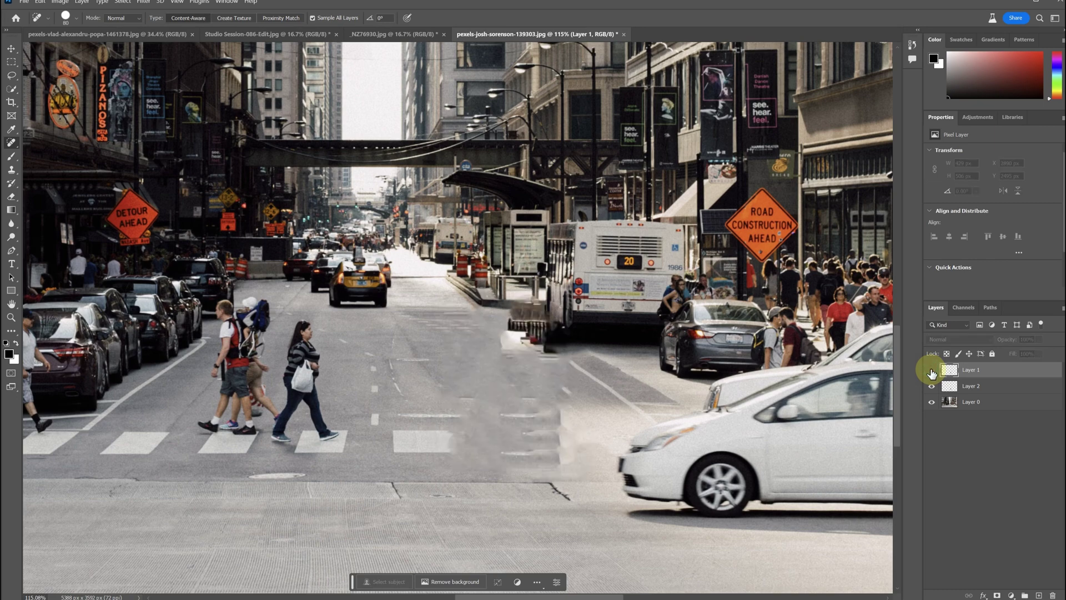
left_click(932, 370)
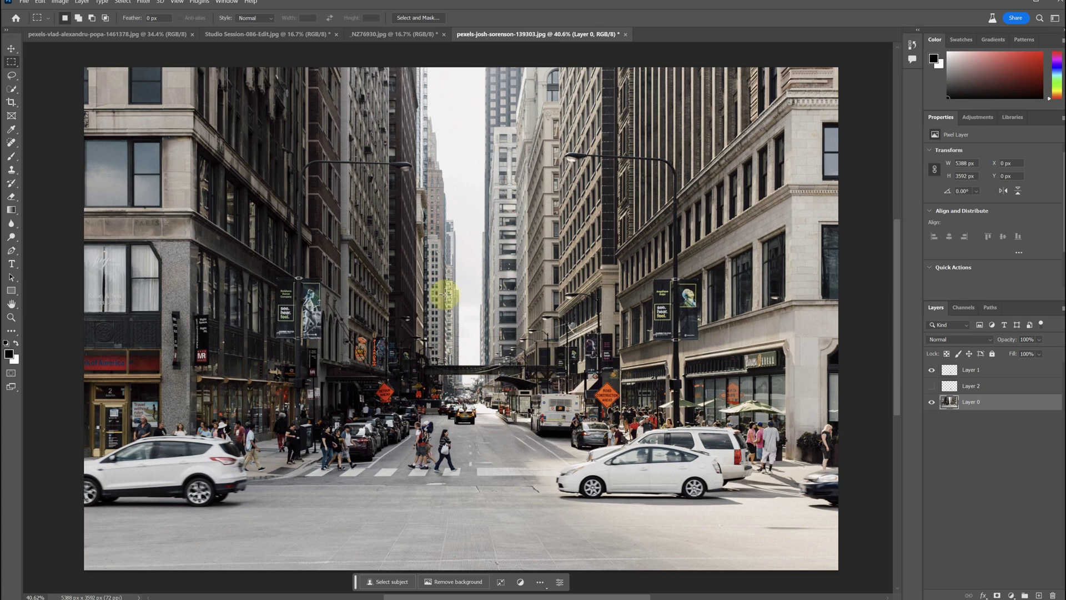
Extend the canvas rightward with the Crop tool and marquee-select the new transparent strip
left_click(13, 102)
mouse_move(839, 298)
left_mouse_down()
mouse_move(827, 308)
mouse_move(842, 309)
left_mouse_up()
key("Return")
left_click(11, 62)
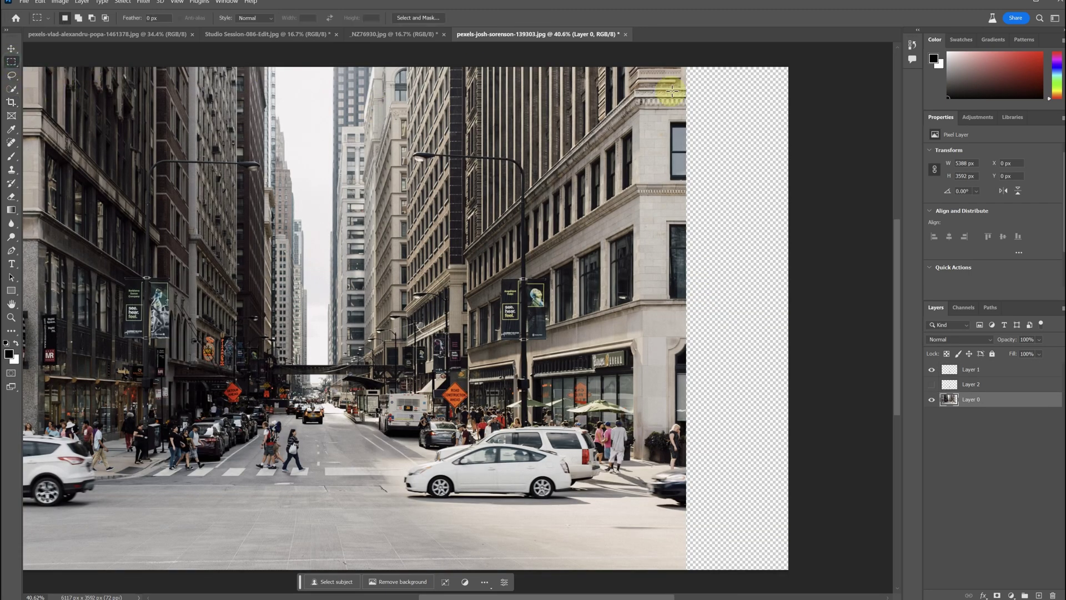
left_click_drag(684, 63, 828, 572)
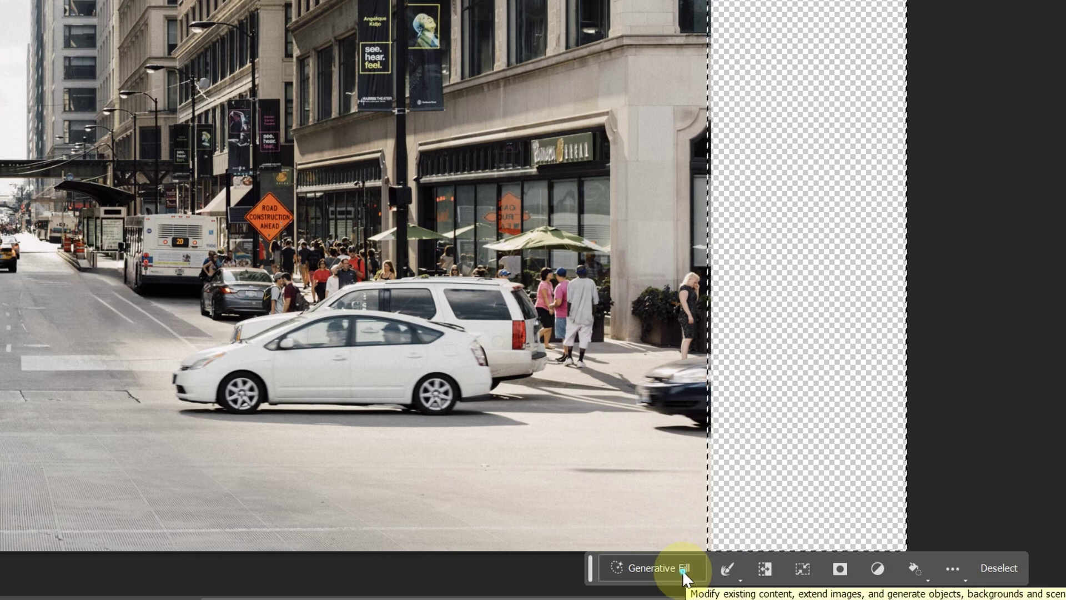
Run Generative Fill on the strip with the prompt "street"
left_click(682, 569)
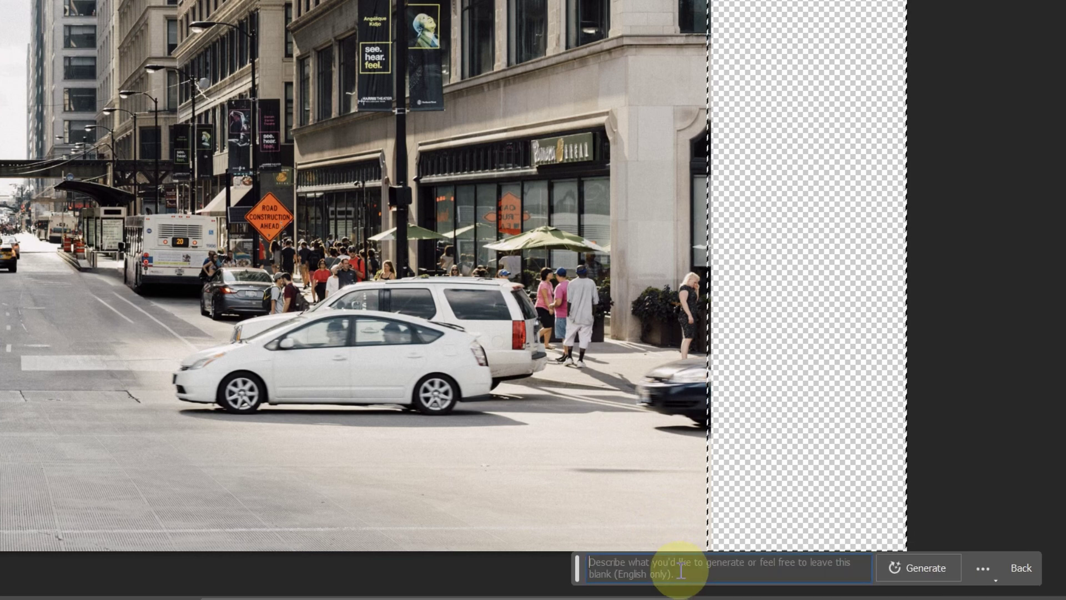
left_click(716, 572)
type("str")
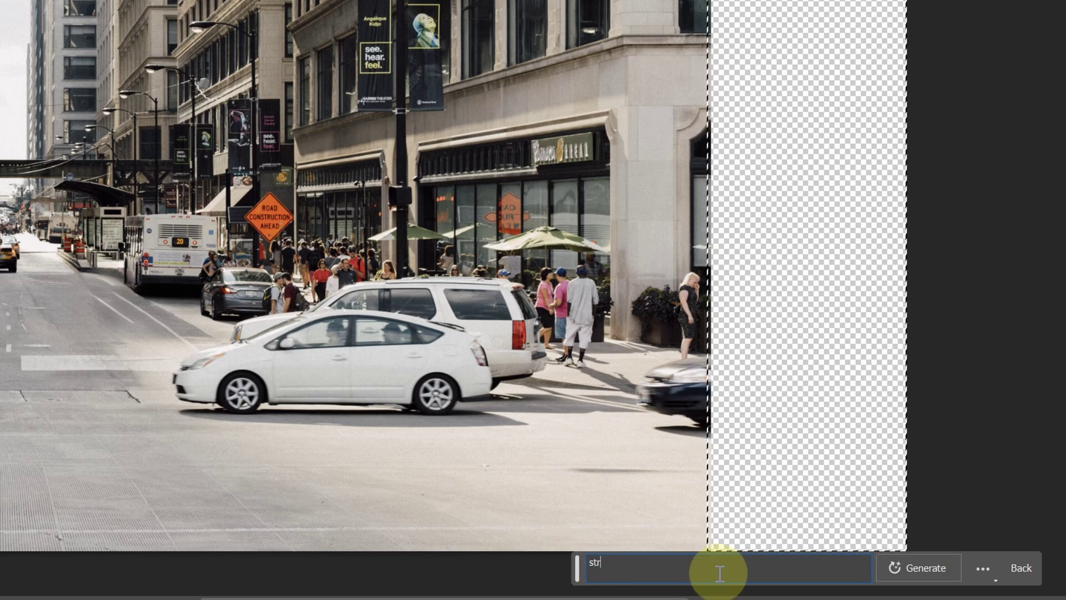
type("eet")
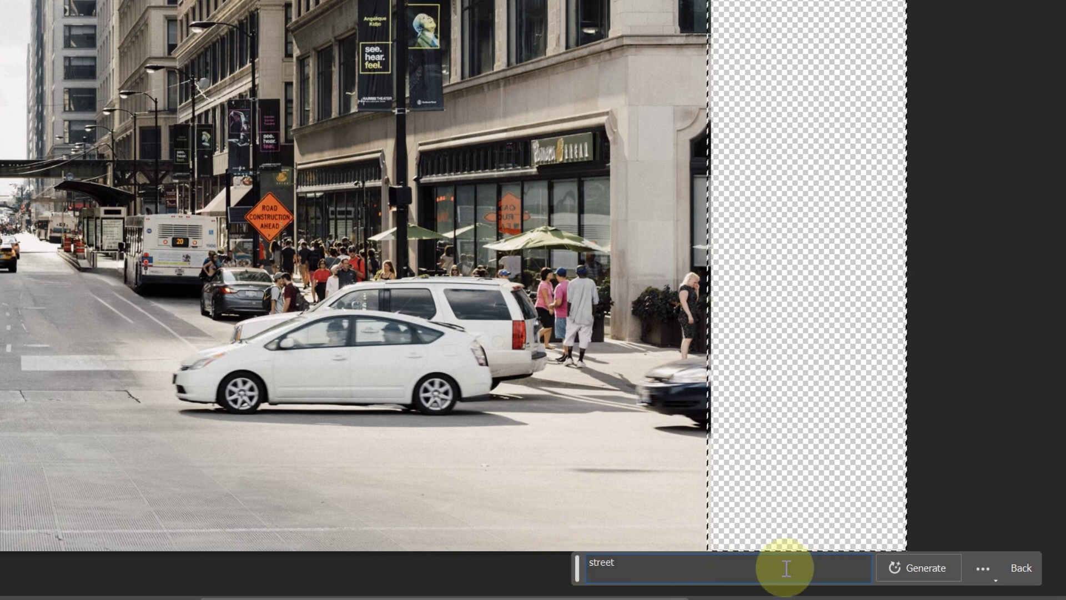
left_click(906, 567)
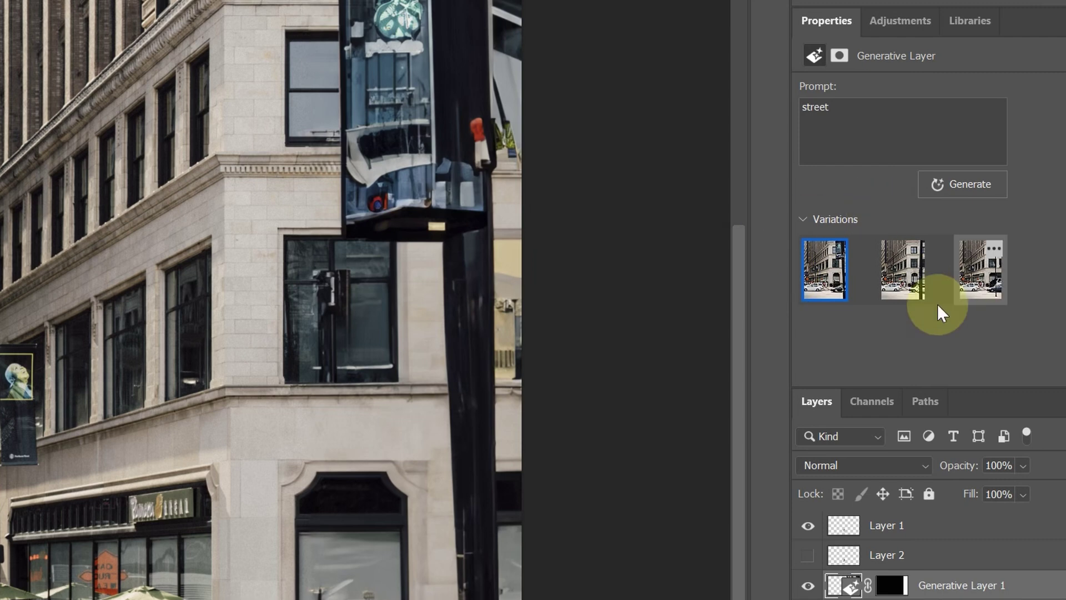
mouse_move(904, 268)
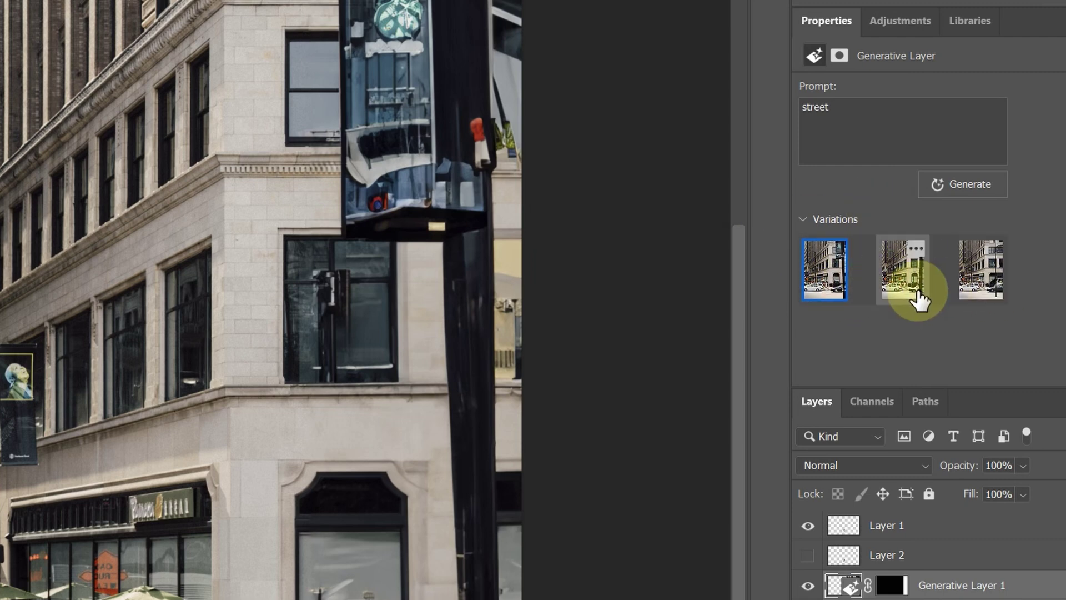
Browse the three generated variations and settle on the second
left_click(917, 290)
left_click(978, 285)
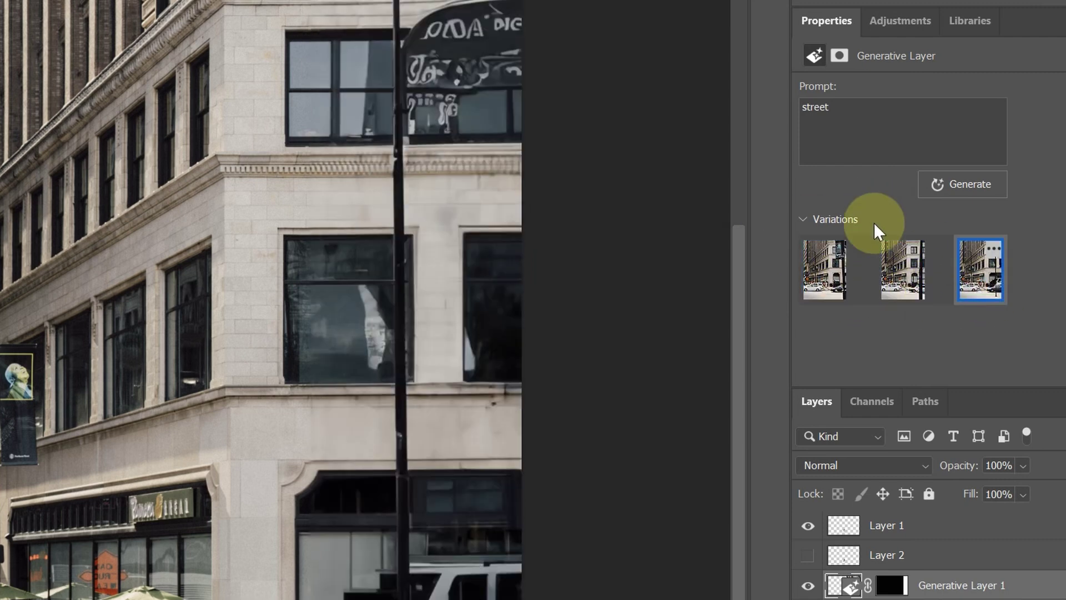
left_click(823, 281)
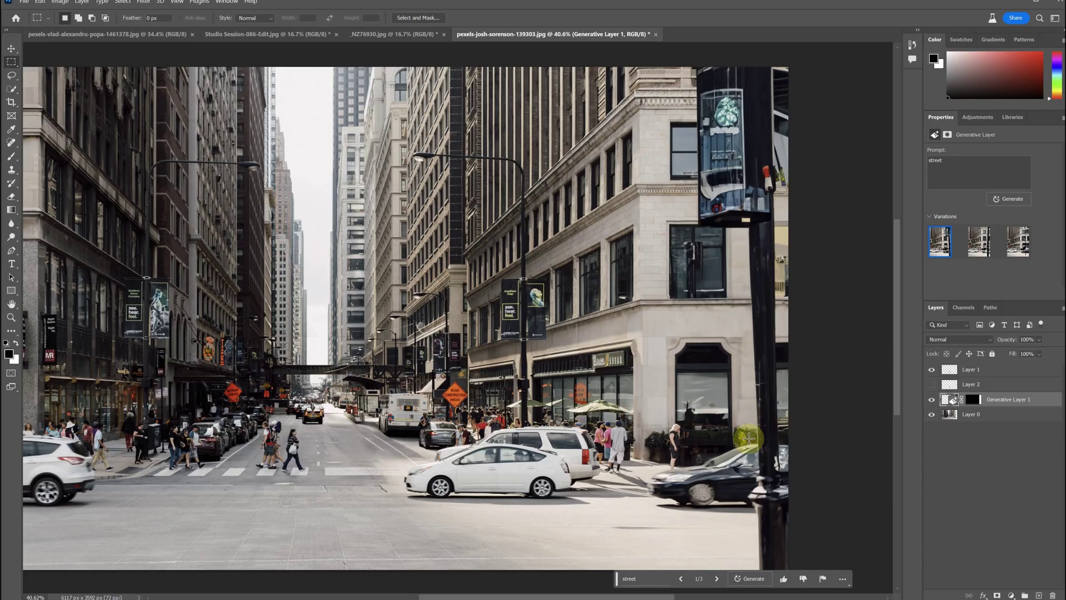
left_click(979, 240)
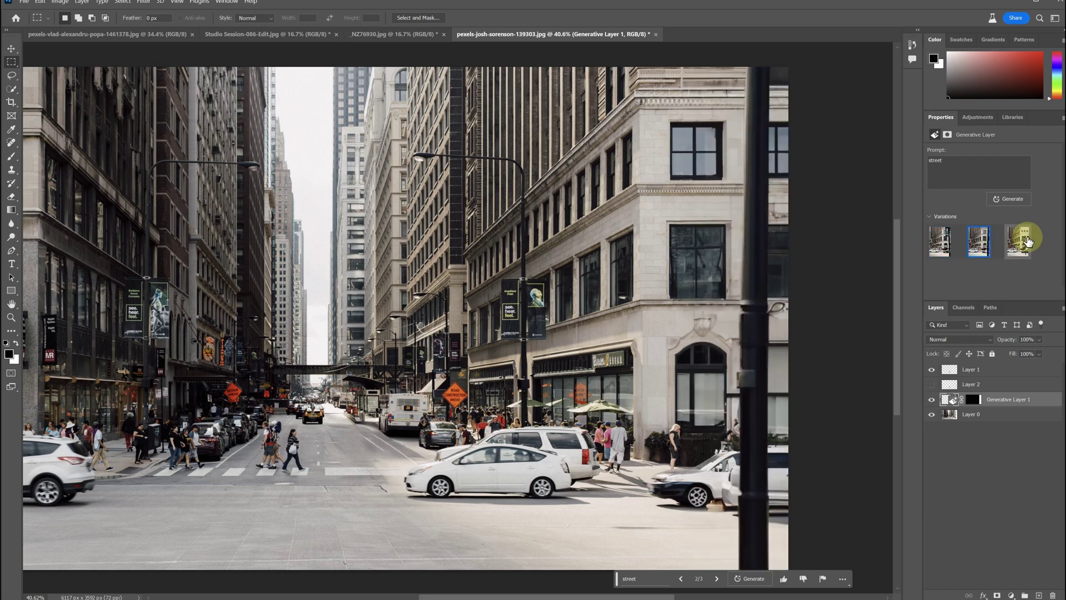
left_click(1020, 241)
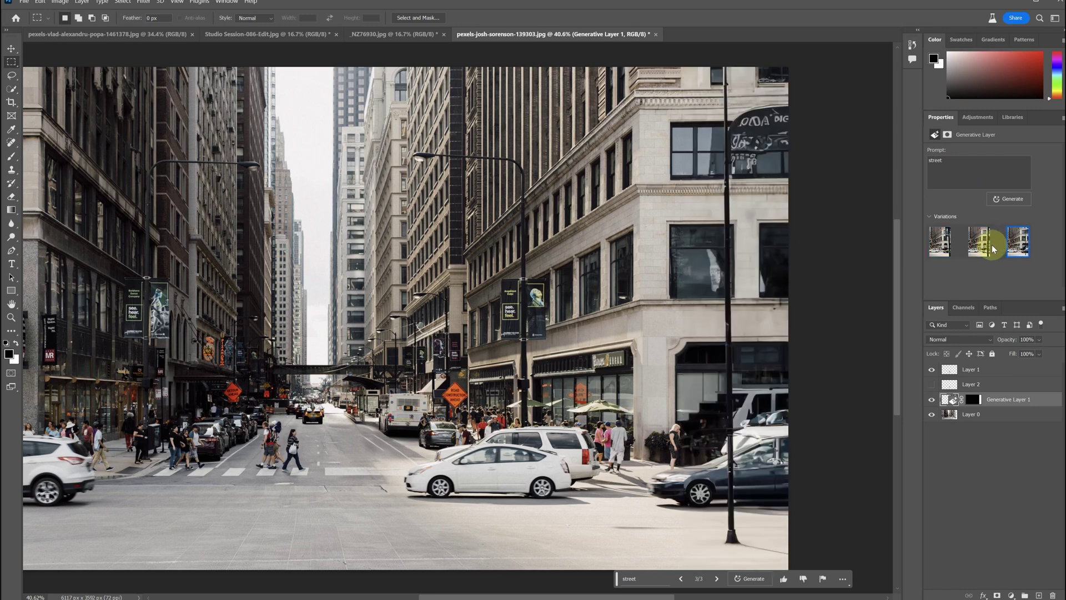
left_click(978, 251)
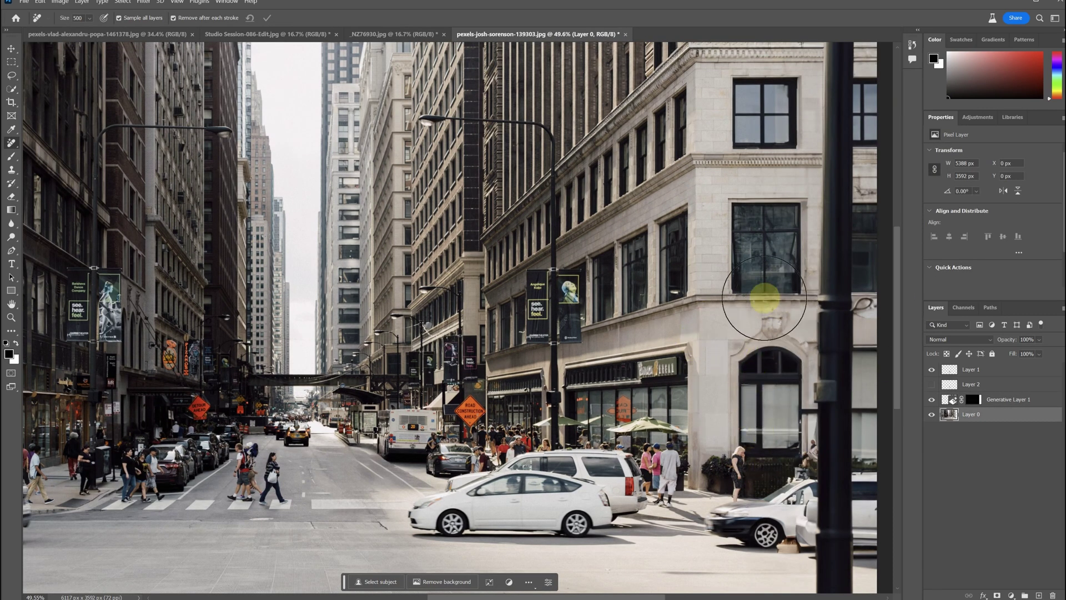
Inspect the street and cars, then merge Generative Layer 1 down into Layer 0
scroll(714, 336, "down", 1)
scroll(716, 343, "down", 1)
scroll(727, 363, "up", 2)
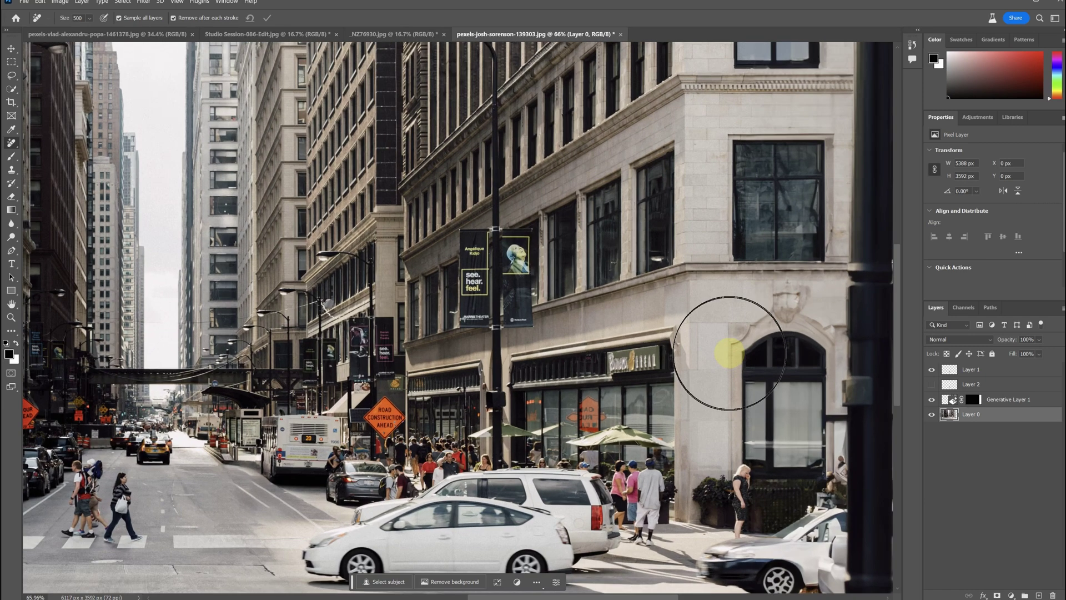
left_click_drag(742, 286, 653, 362)
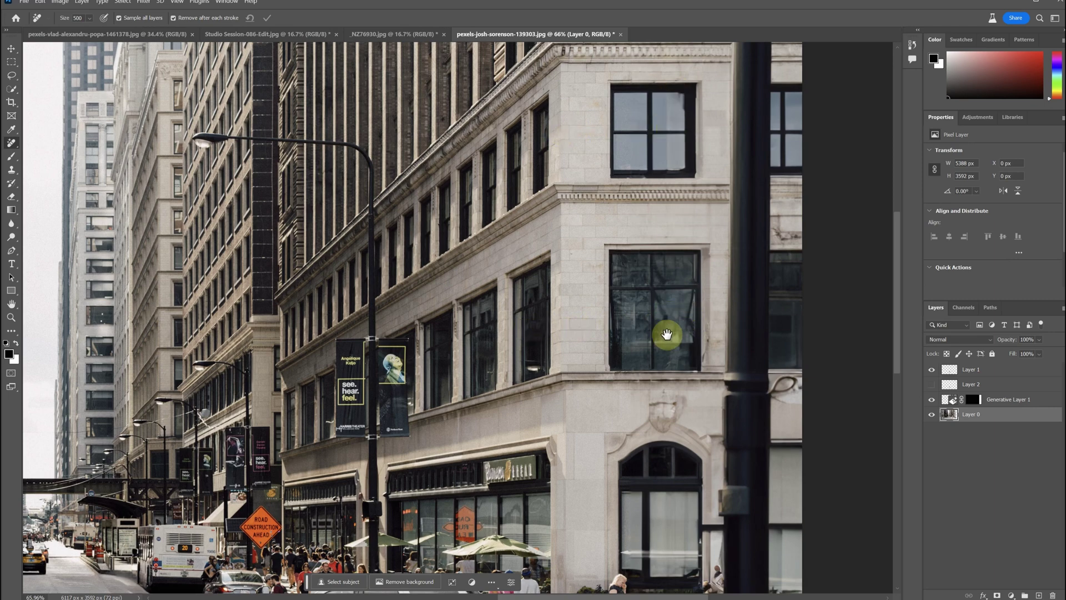
left_click_drag(659, 474, 643, 224)
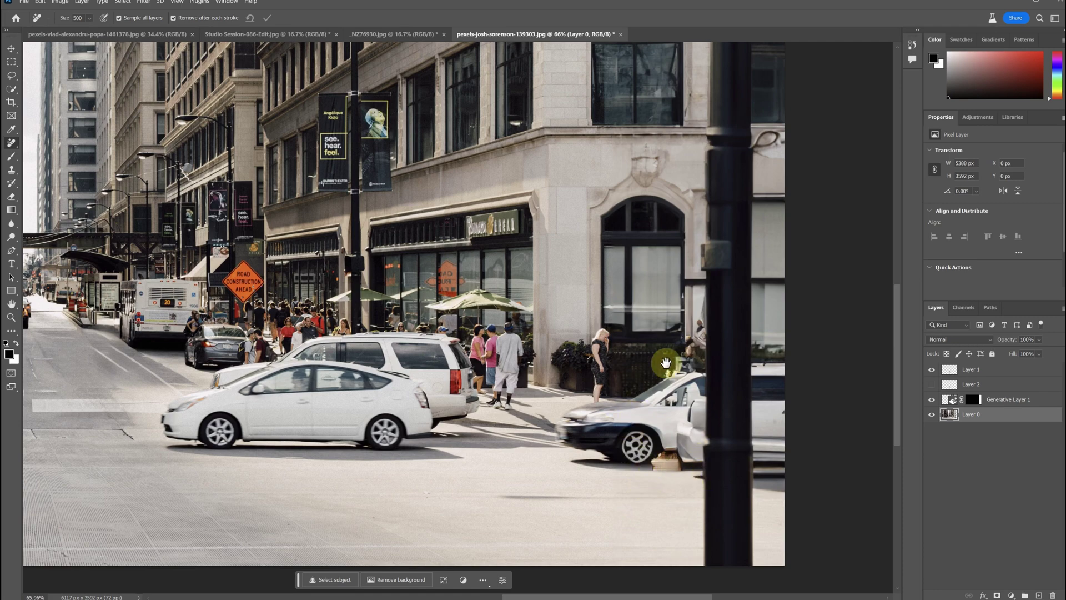
scroll(666, 389, "down", 2)
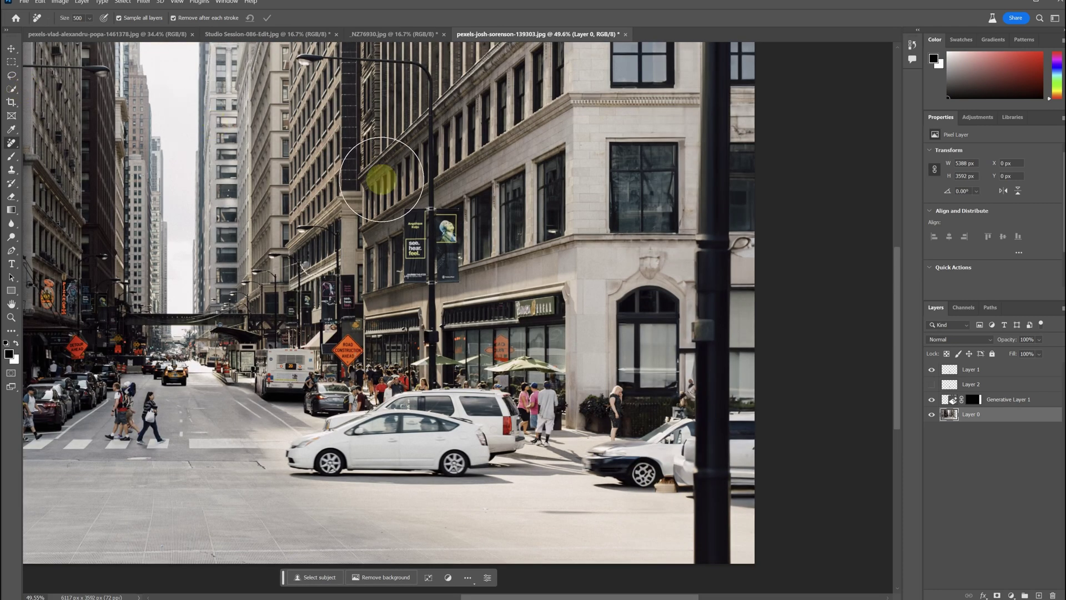
right_click(994, 399)
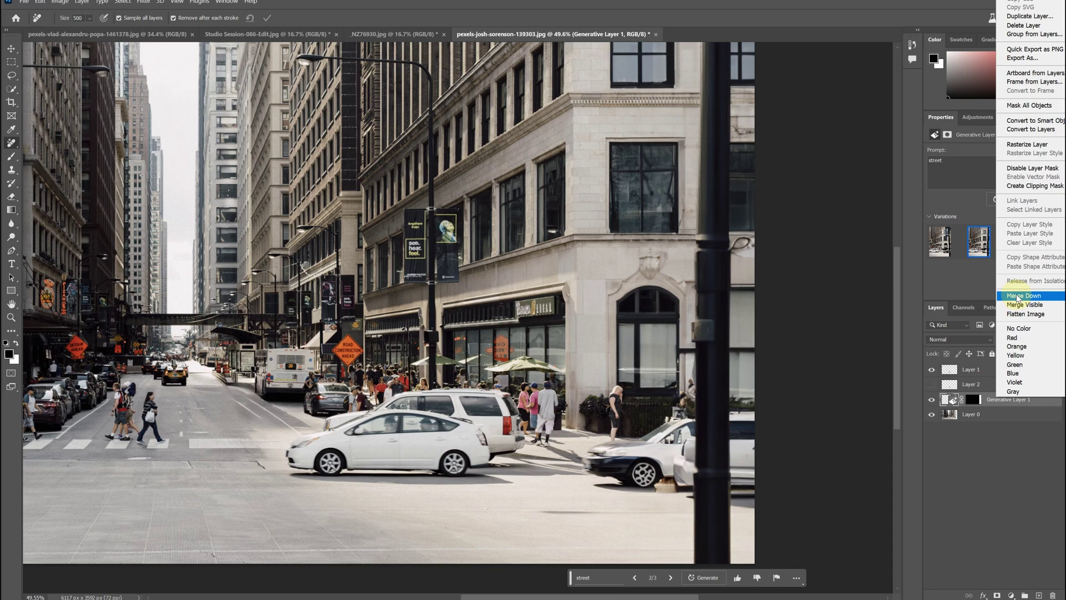
left_click(1017, 301)
Lasso the area right of the lamppost and pick the third generated street variation
left_click(11, 75)
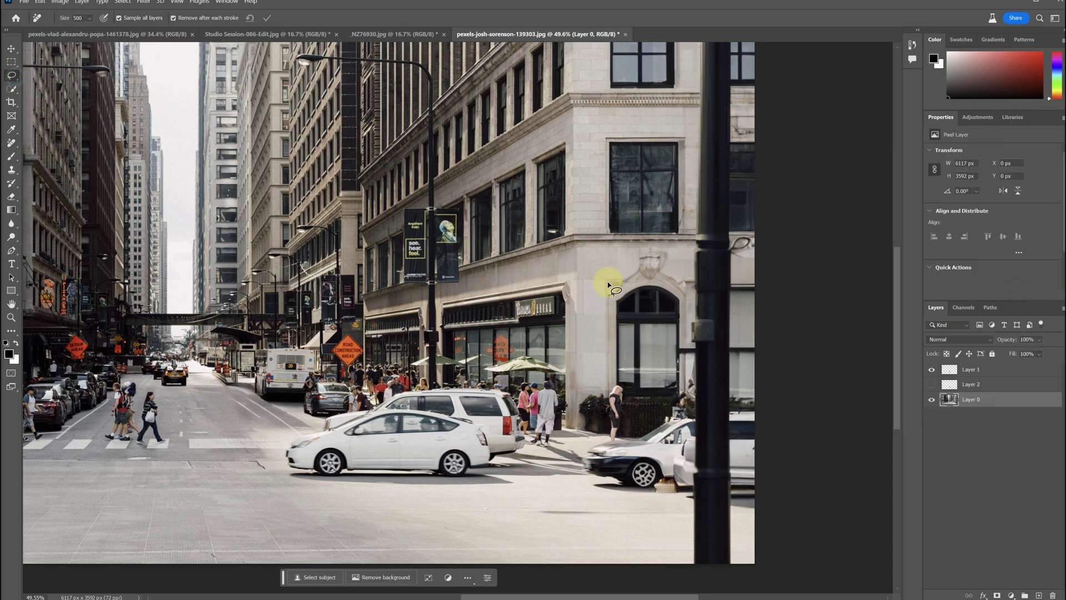
left_click_drag(780, 340, 613, 439)
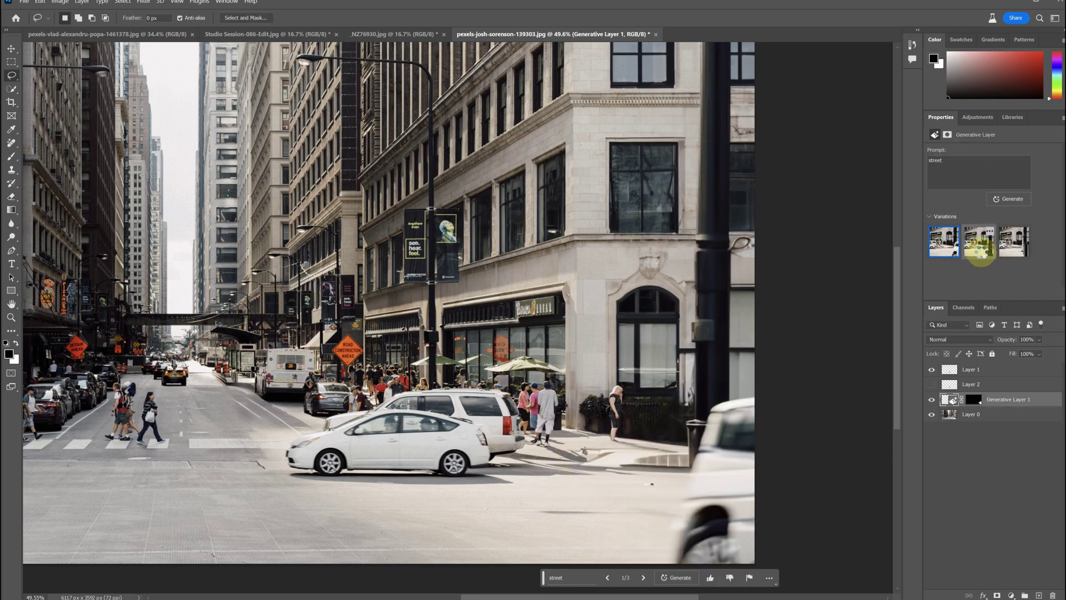
left_click(1014, 241)
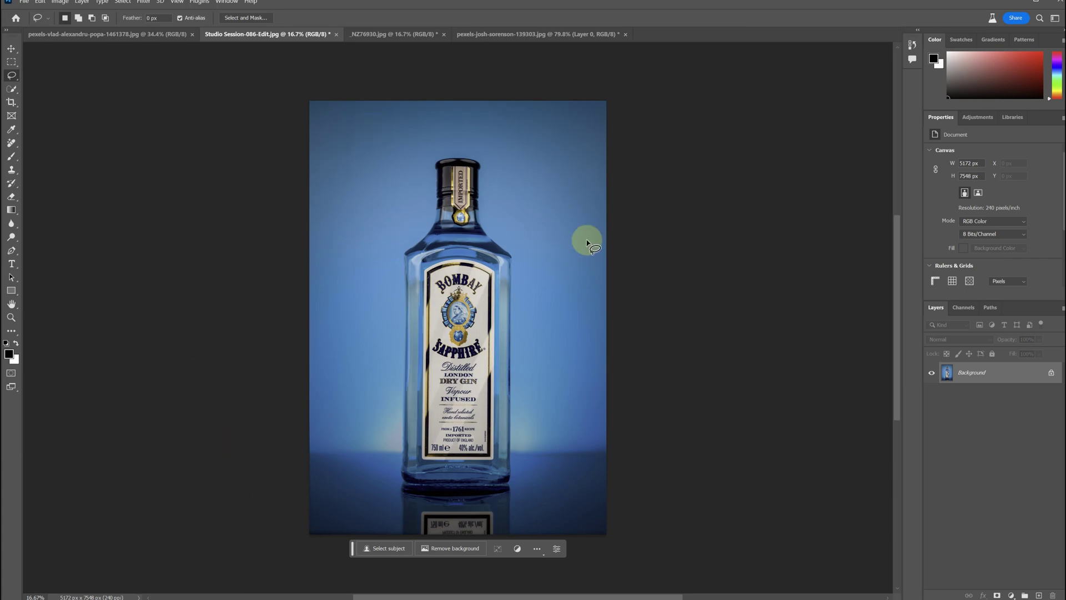
Select the gin bottle, refine the selection, and invert it to the background
left_click(376, 550)
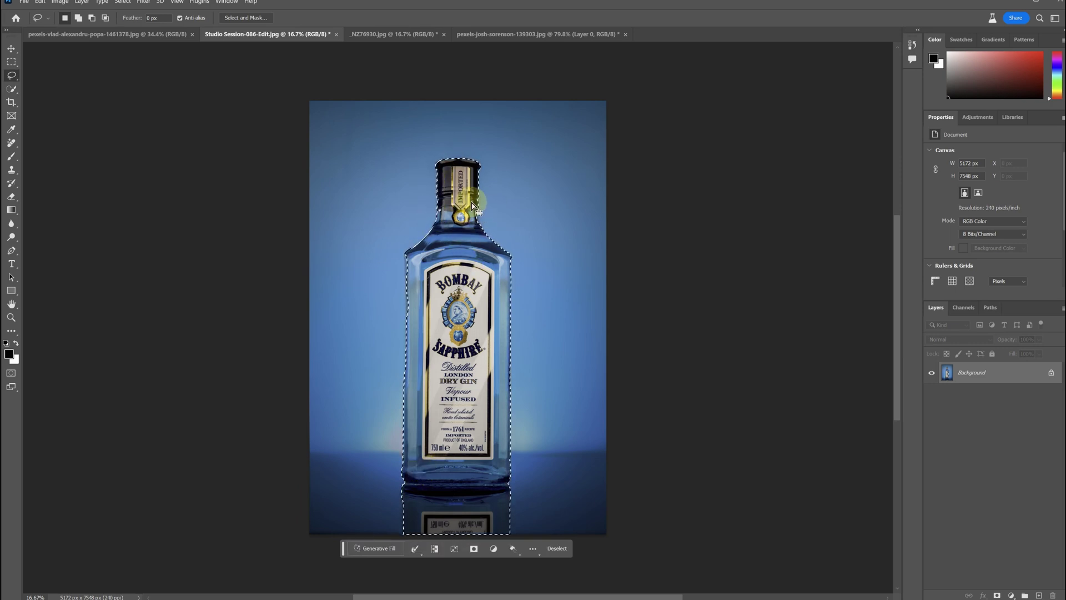
left_click_drag(483, 210, 488, 232)
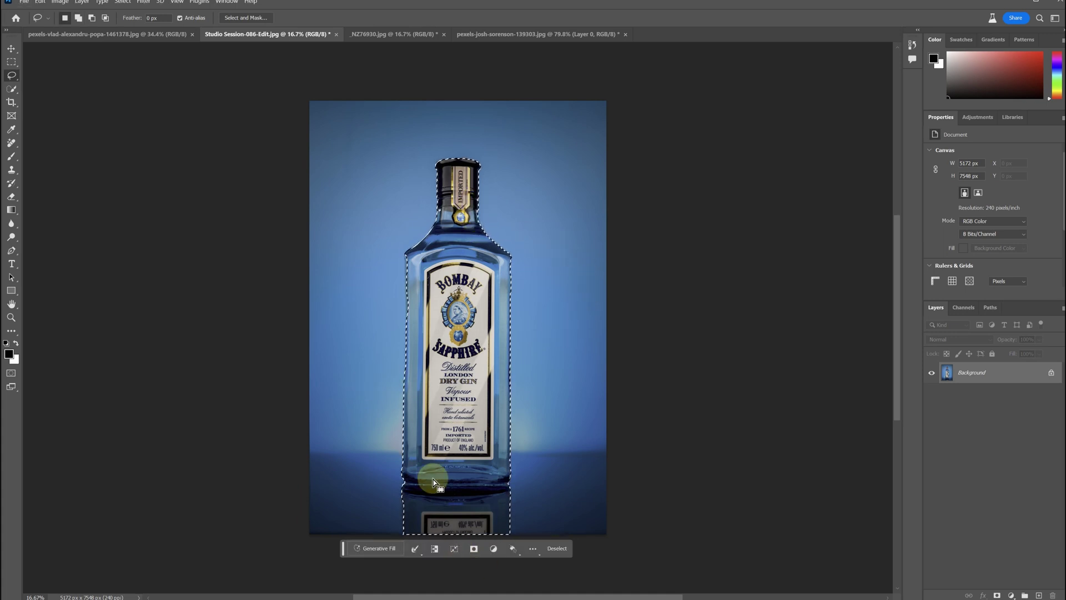
left_click(436, 549)
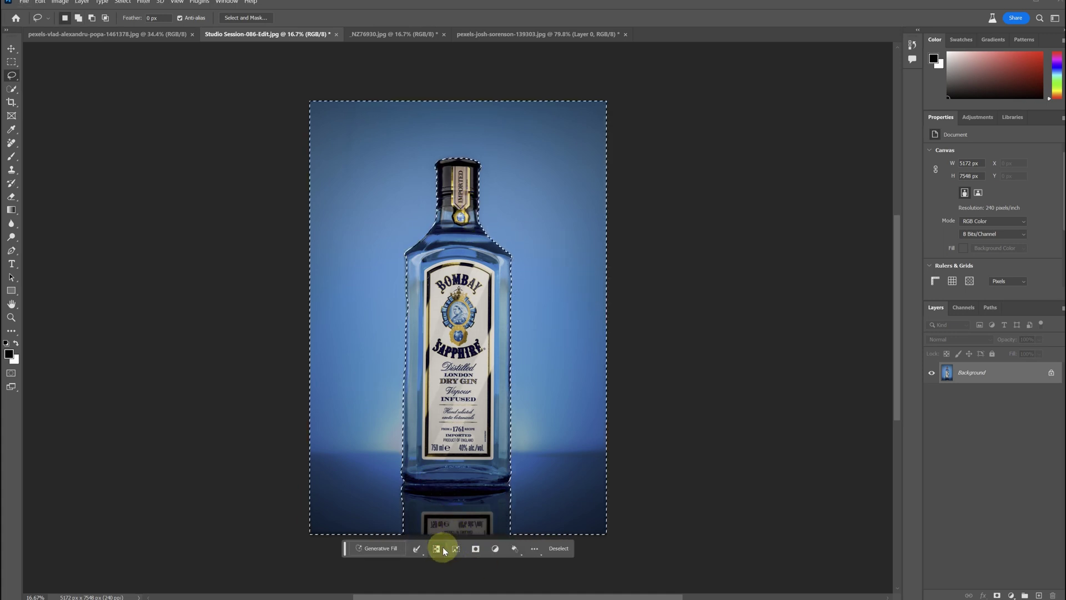
Generative-fill the background with 'Product photography background with flowers', keeping the yellow-flower variation
left_click(371, 547)
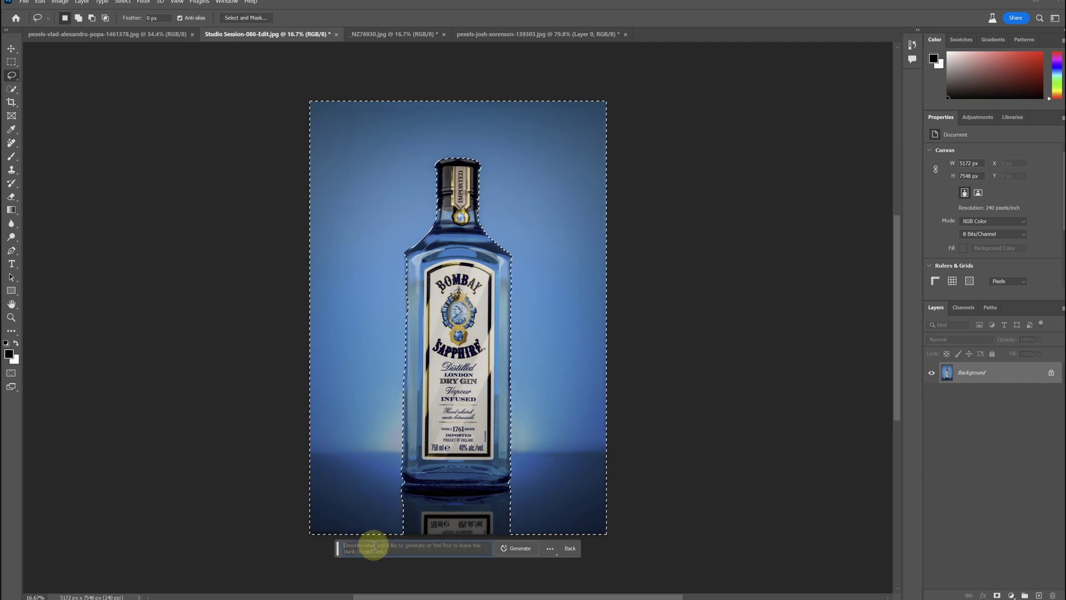
type("Product photography background with flowers")
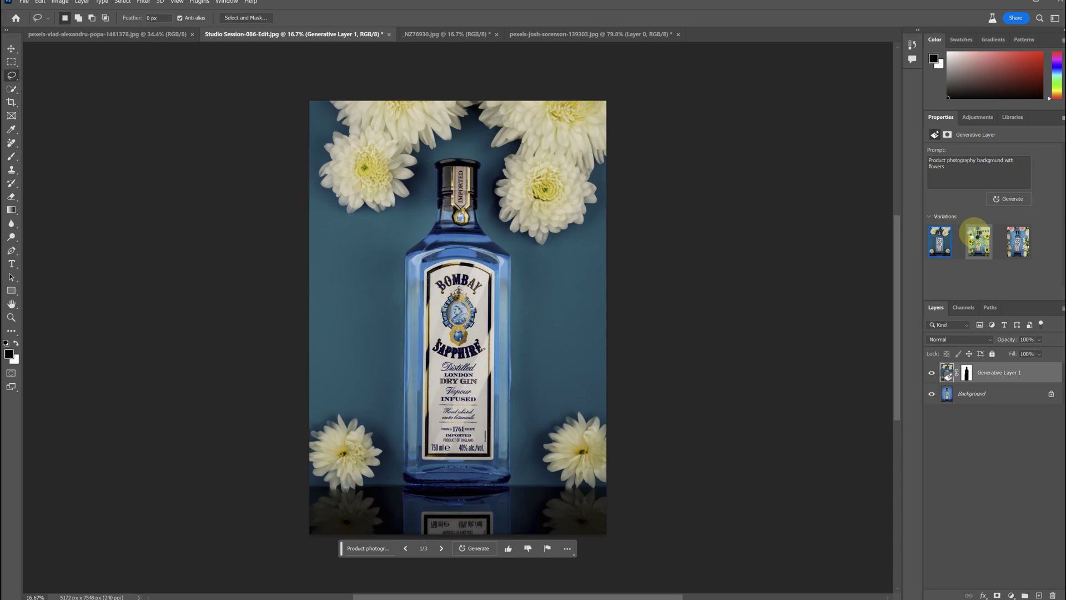
left_click(978, 239)
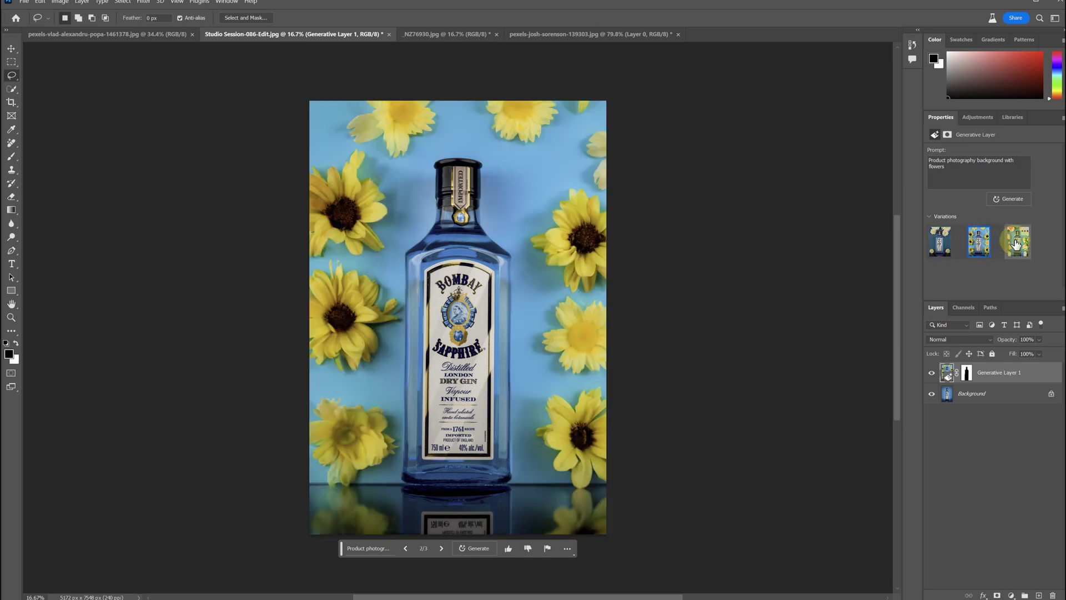
left_click(1016, 243)
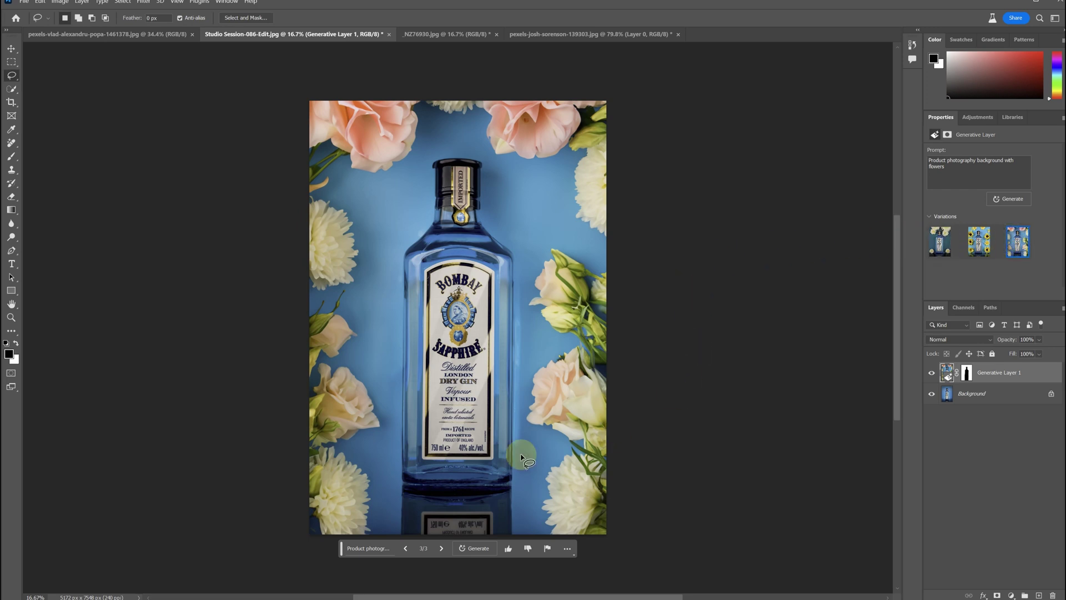
left_click(405, 548)
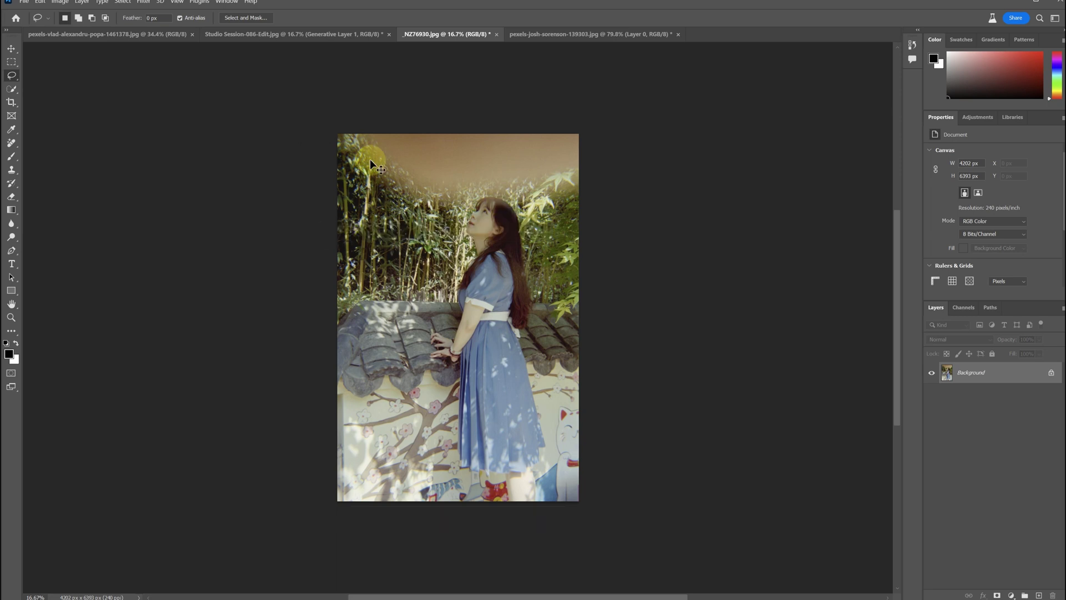
Lasso the area above the girl and generate 'bamboo forest' there
left_click_drag(309, 138, 462, 211)
left_click_drag(494, 198, 315, 100)
left_click(382, 251)
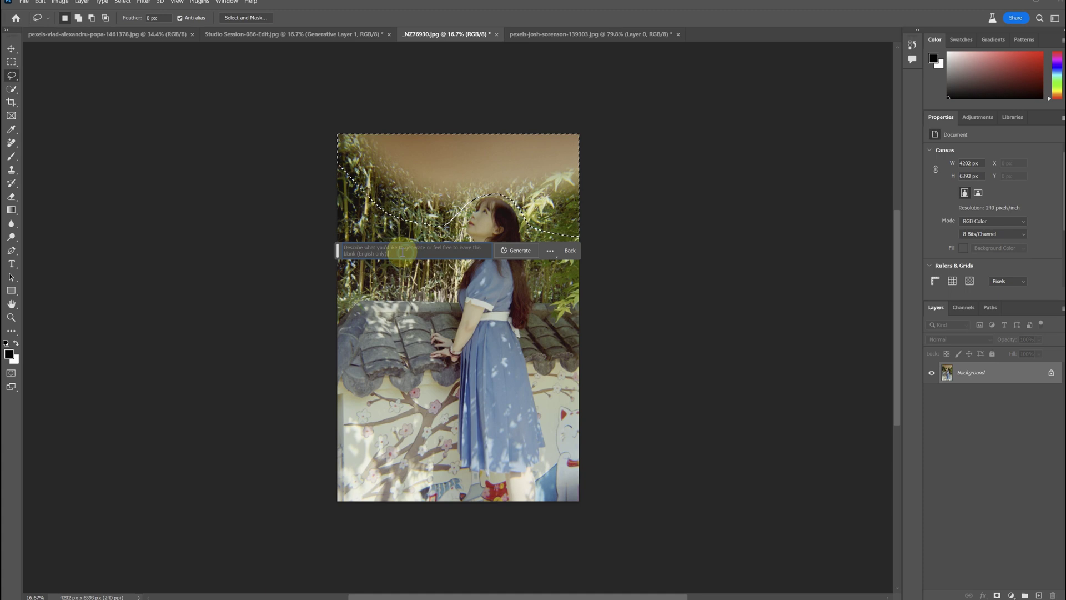
type("bamboo forest")
left_click(508, 251)
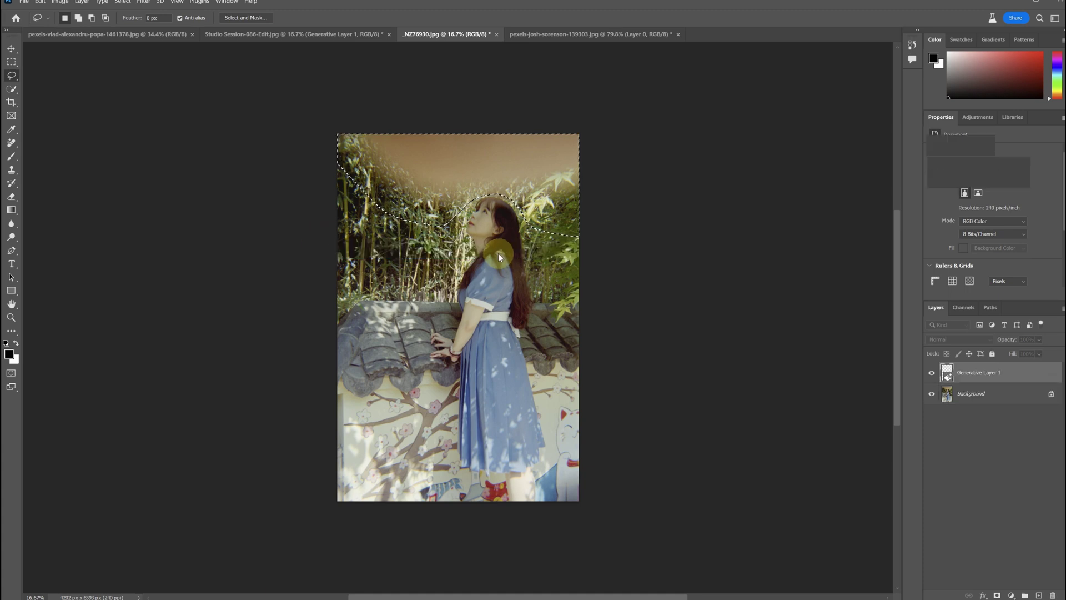
Compare the bamboo variations and settle on the third one
left_click(980, 248)
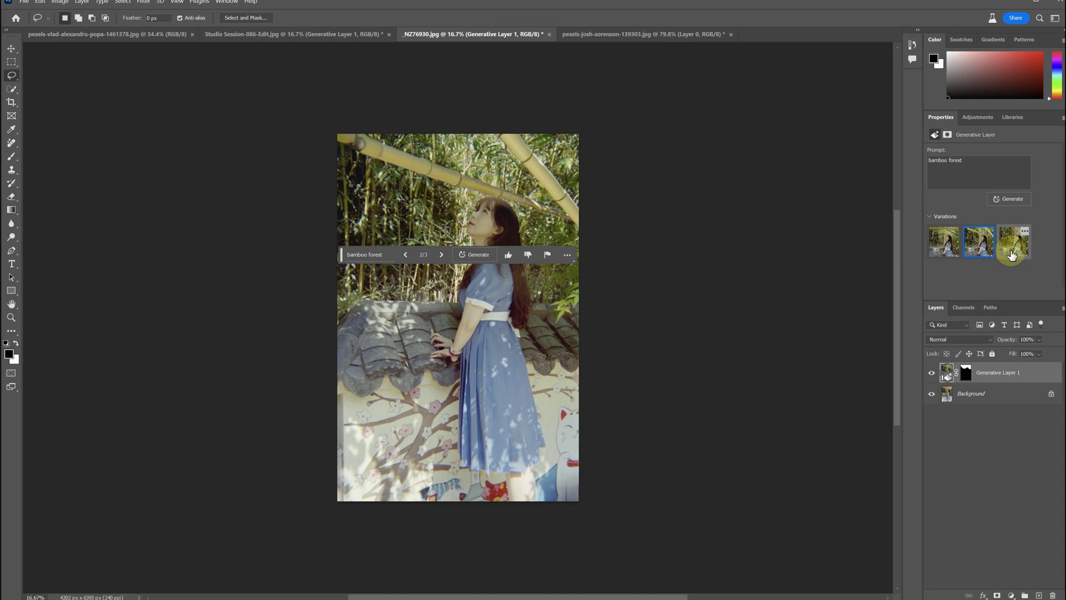
left_click(1002, 249)
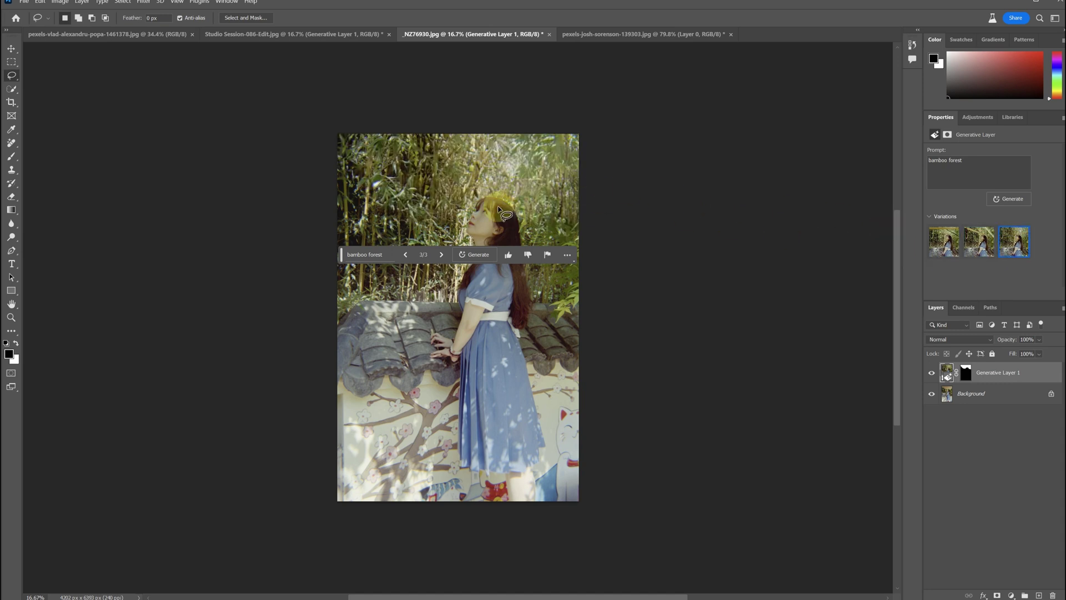
scroll(498, 210, "up", 5)
scroll(455, 176, "up", 1)
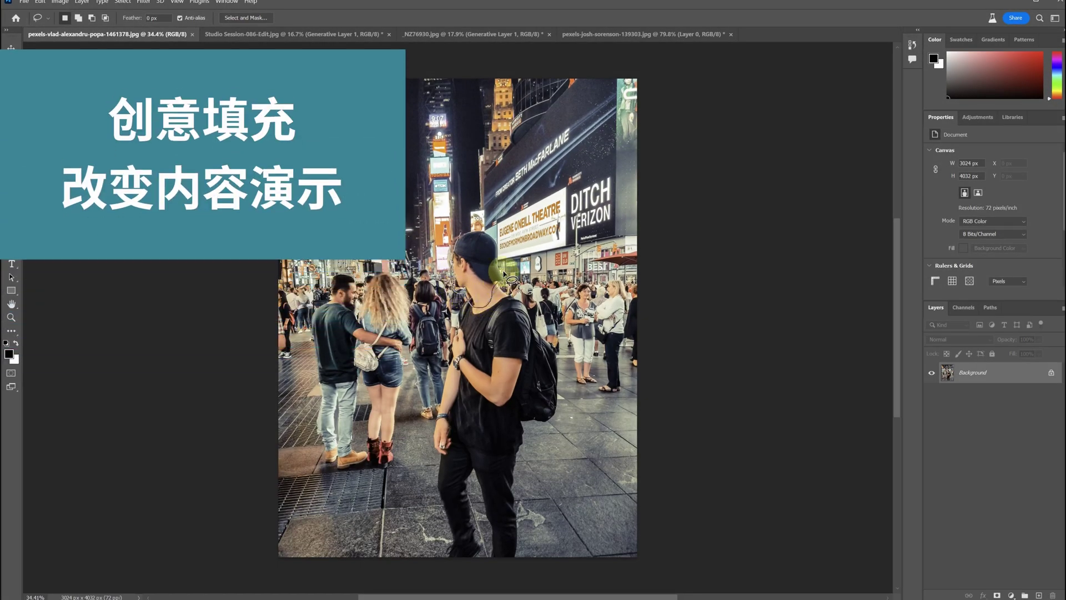
Lasso the man's head and generate 'A man who looks ahead' in its place
left_click_drag(477, 228, 466, 267)
left_click(408, 320)
type("A man who looks ahead")
left_click(525, 322)
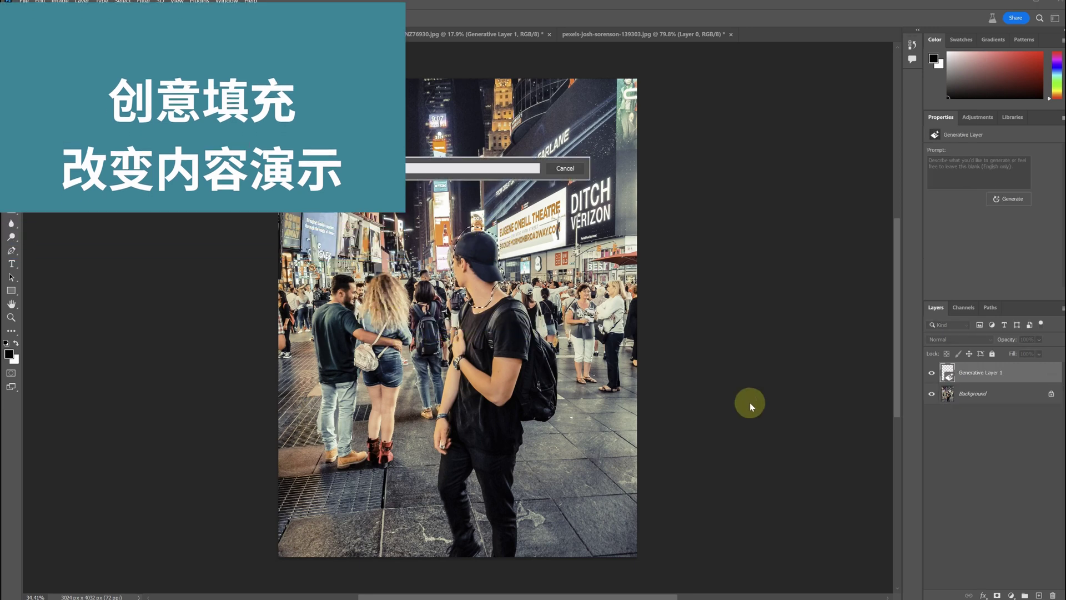
Preview the head variations and choose the fifth one
left_click(932, 373)
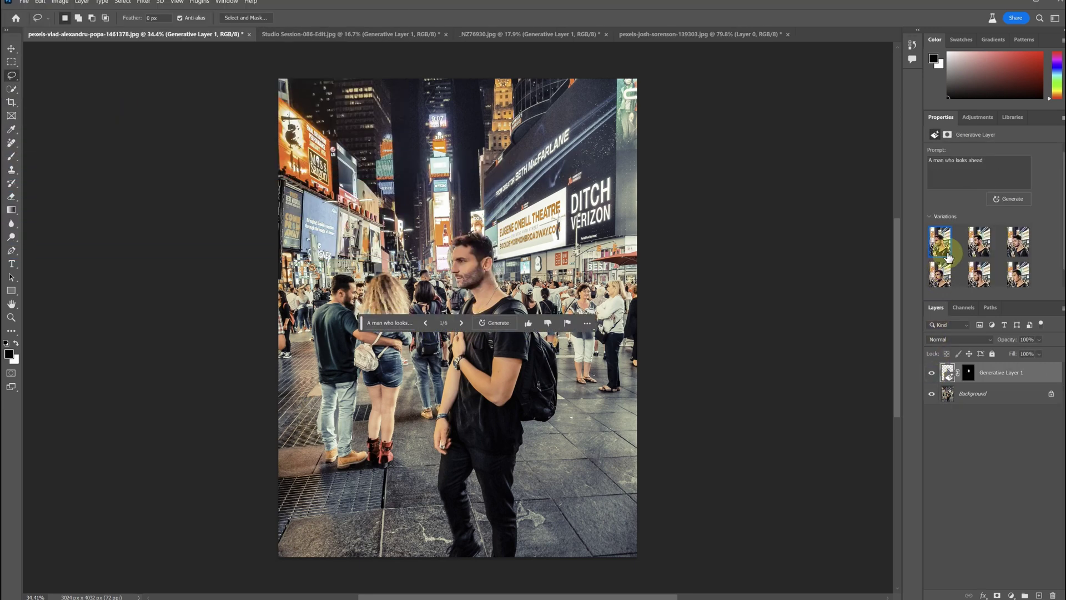
left_click(979, 241)
left_click(1014, 254)
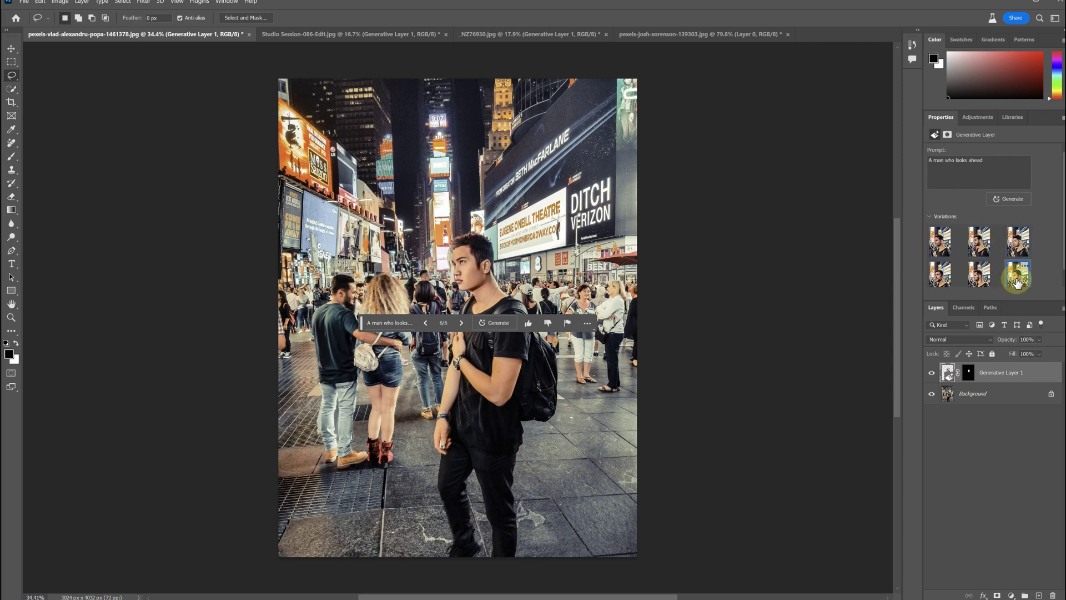
left_click(980, 281)
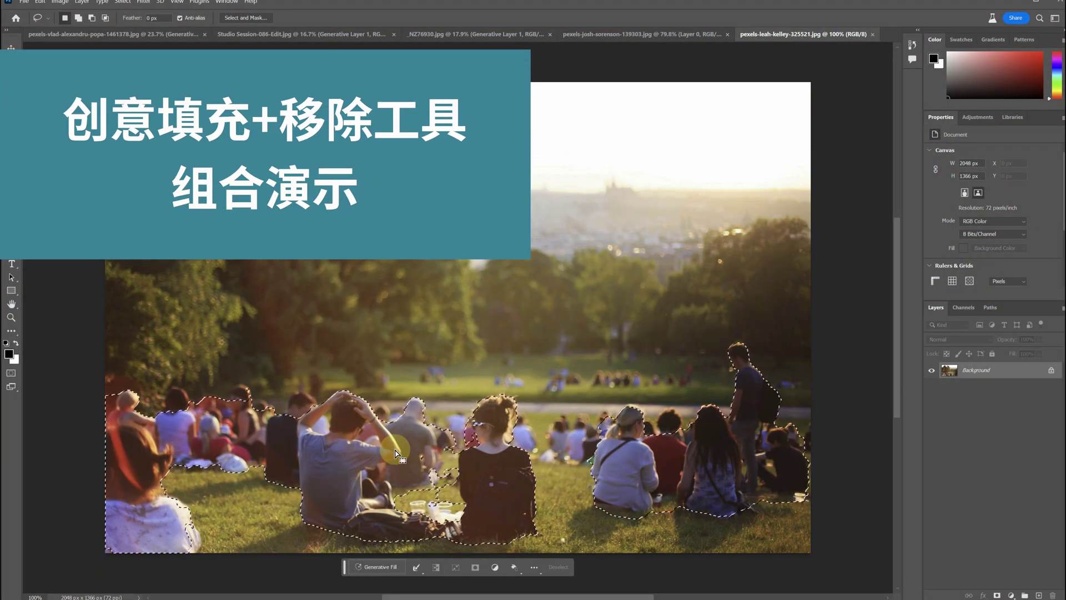
Lasso the seated crowd, generate 'remove people', and choose the third empty-lawn variation
mouse_move(395, 453)
left_mouse_down()
mouse_move(319, 372)
mouse_move(399, 427)
left_mouse_up()
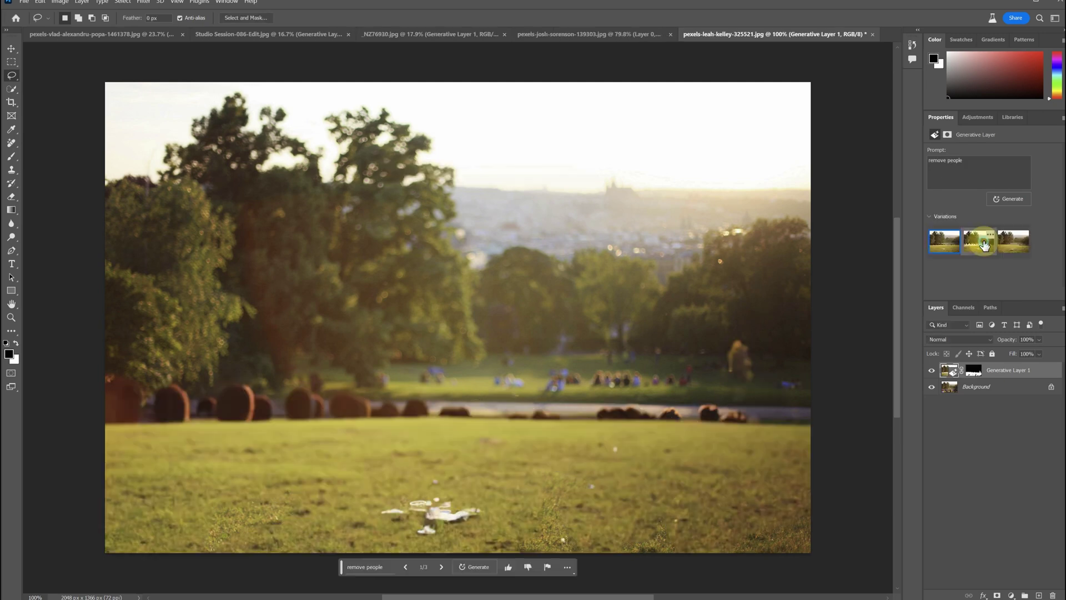
left_click(984, 245)
left_click(1019, 245)
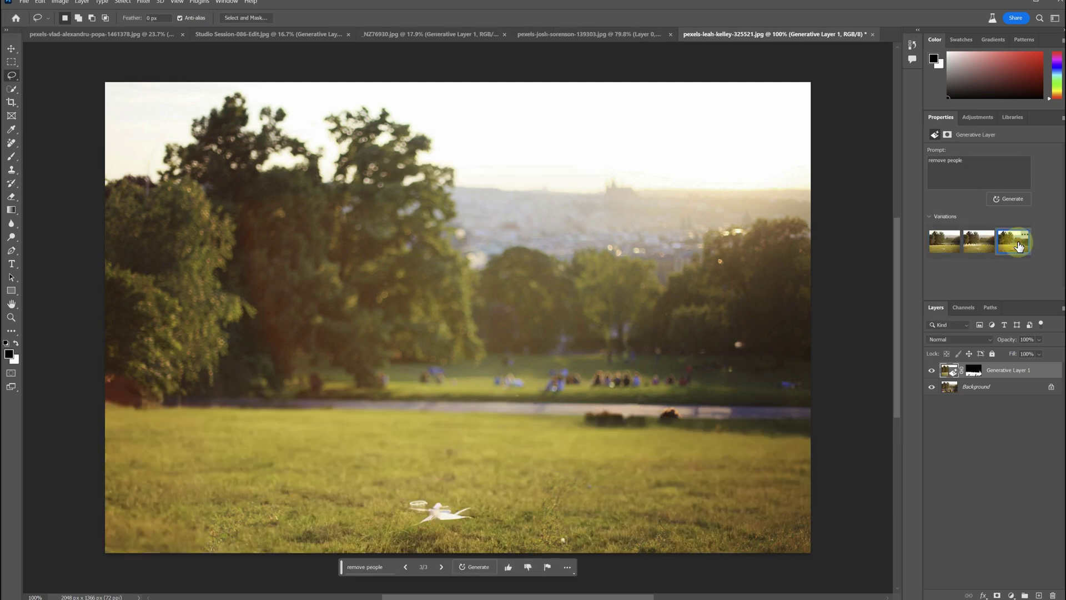
On a new layer, erase the path people, white grass object, and distant figures with Remove
key("j")
key("ctrl+shift+alt+n")
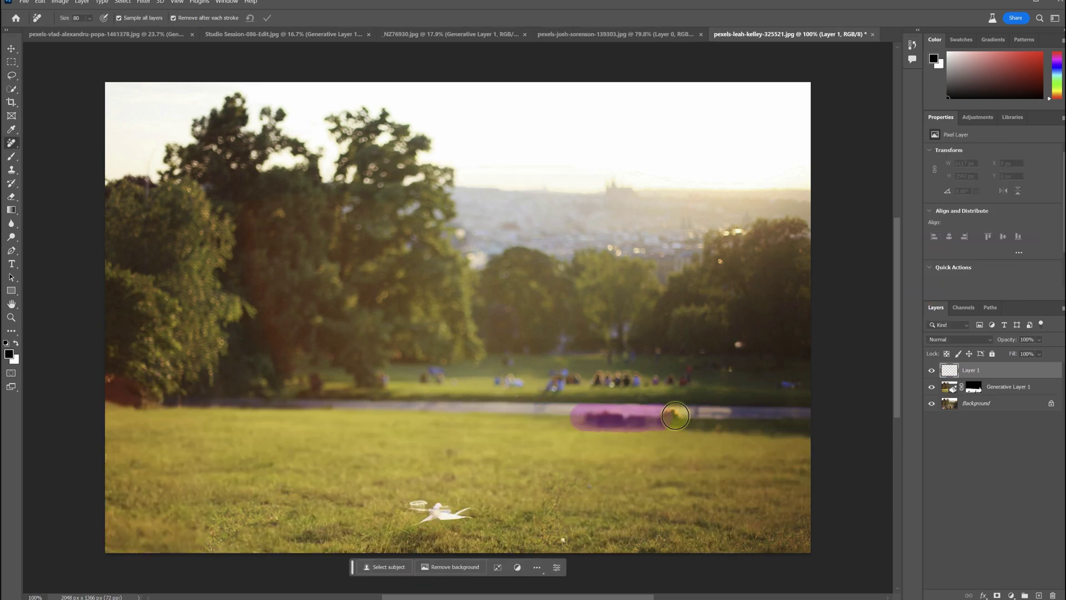
left_click_drag(572, 417, 689, 421)
left_click_drag(392, 513, 469, 514)
key("bracketleft")
key("bracketleft")
left_click_drag(688, 373, 381, 375)
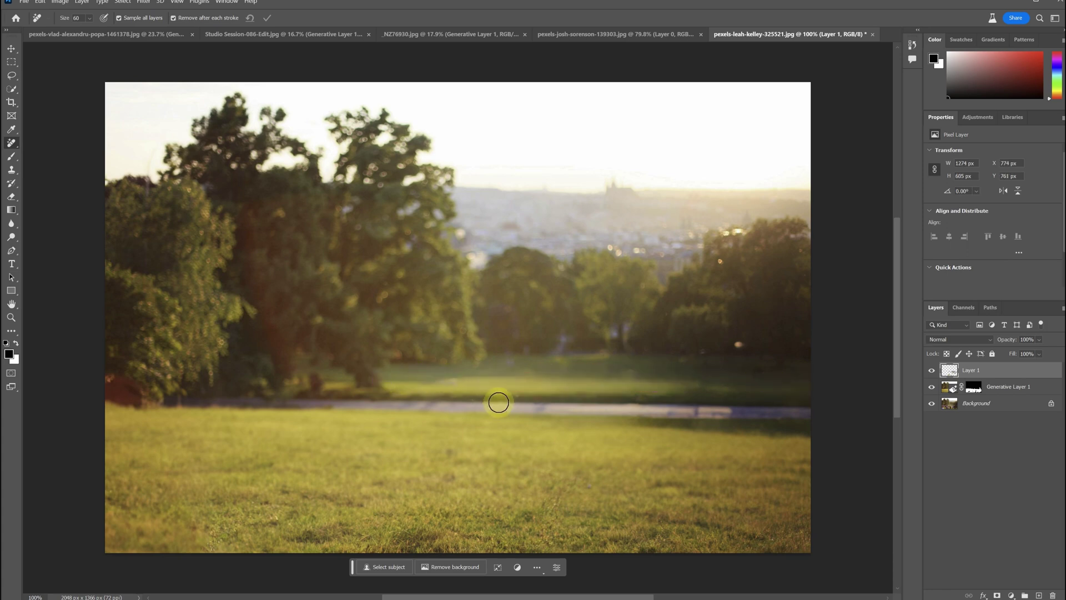